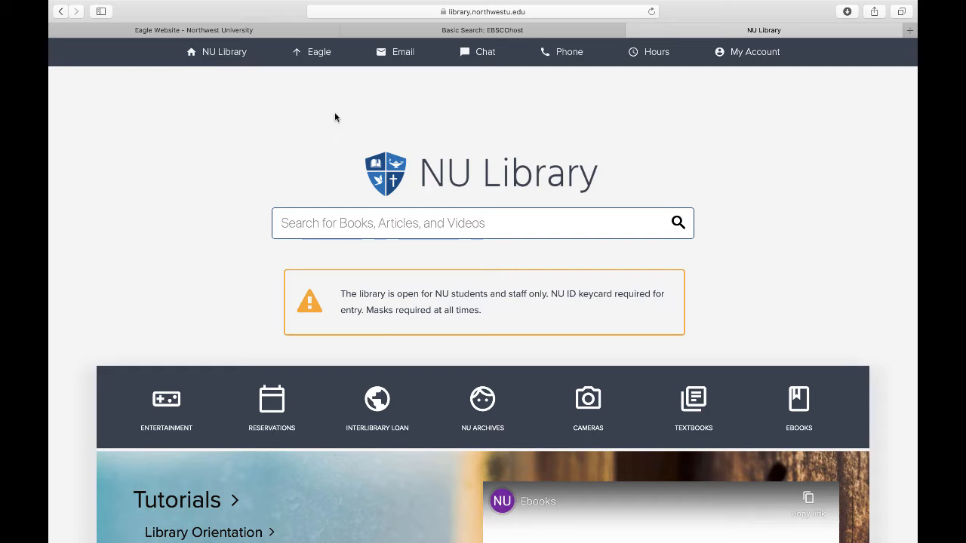
Open the ATLA Religion database from the NU Library's list of databases
scroll(814, 244, "down", 10)
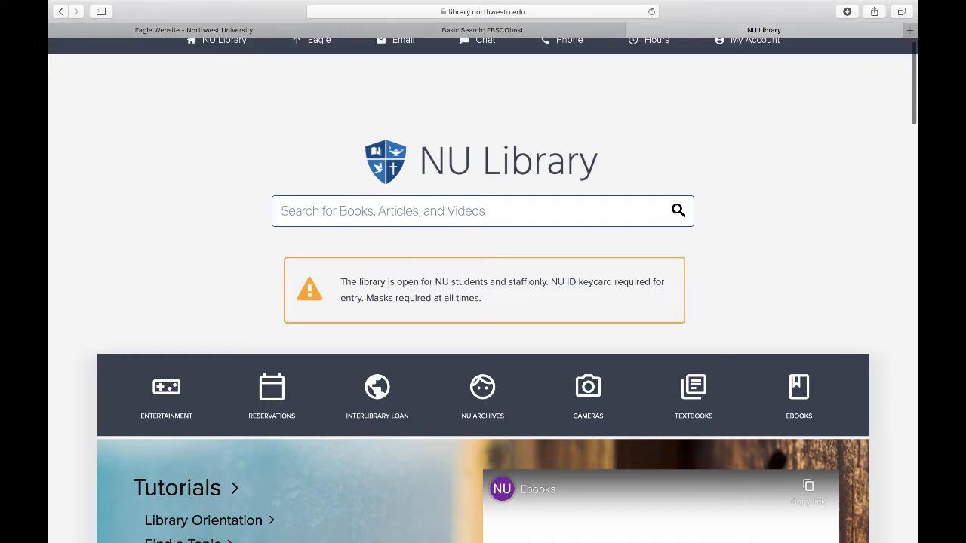
scroll(588, 188, "down", 5)
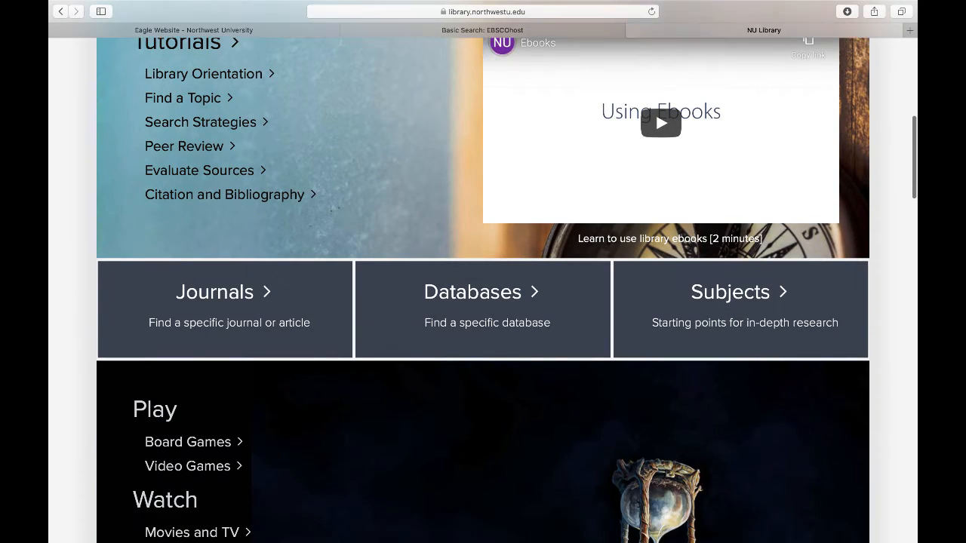
left_click(524, 273)
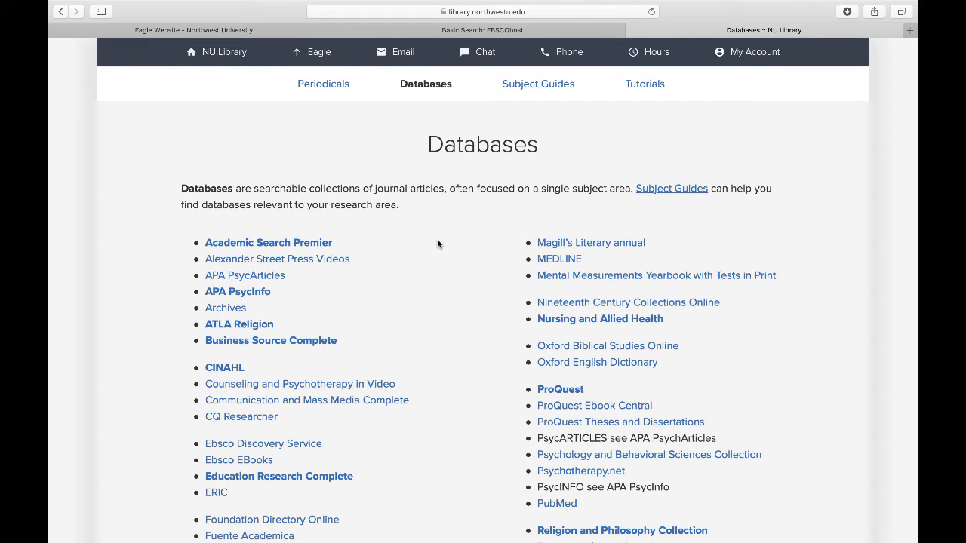
left_click(251, 329)
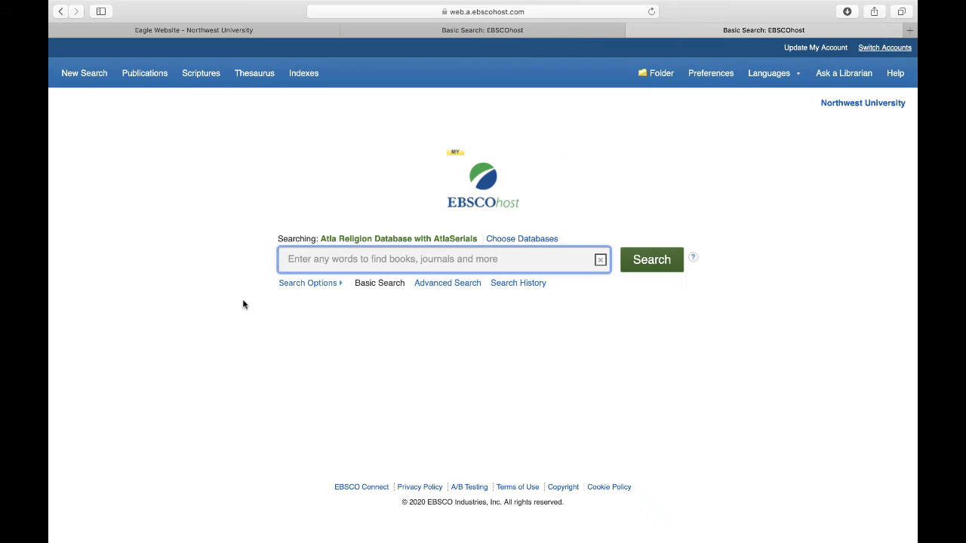
Change the searched database from Atla Religion Database with AtlaSerials to eBook Academic Collection (EBSCOhost)
left_click(521, 239)
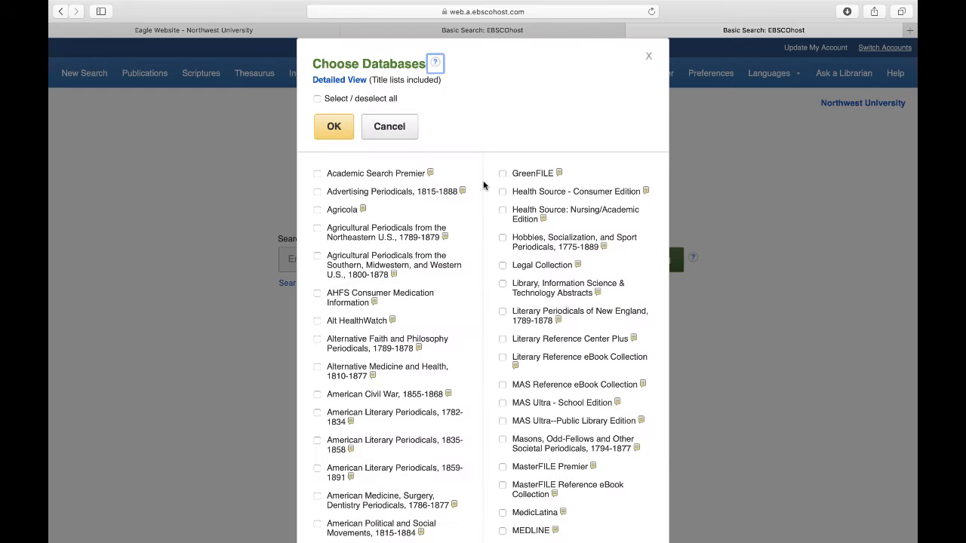
scroll(467, 140, "down", 10)
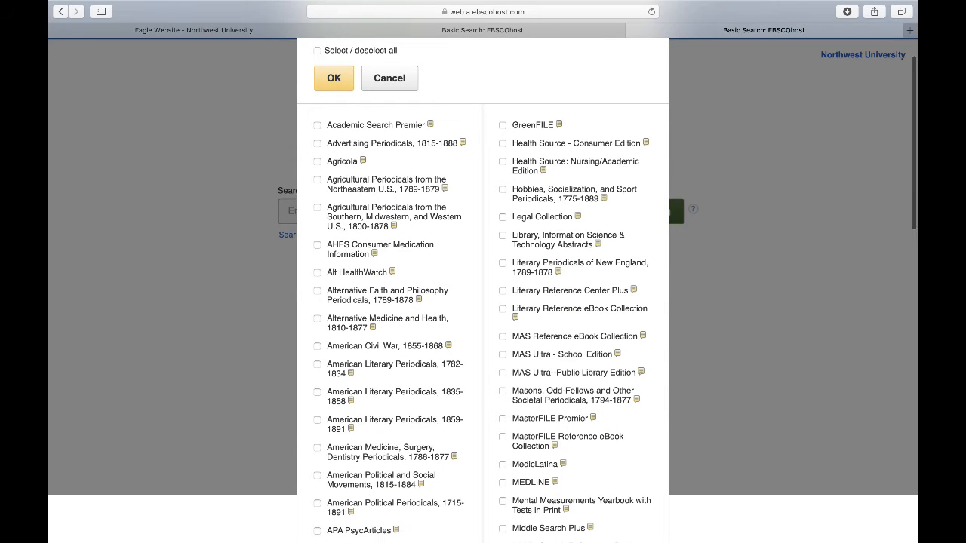
scroll(467, 139, "down", 3)
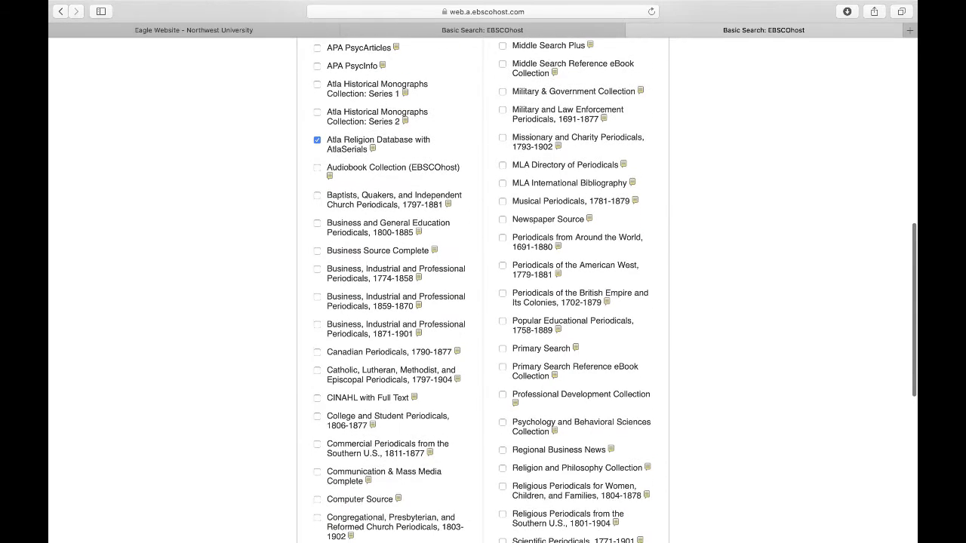
left_click(317, 141)
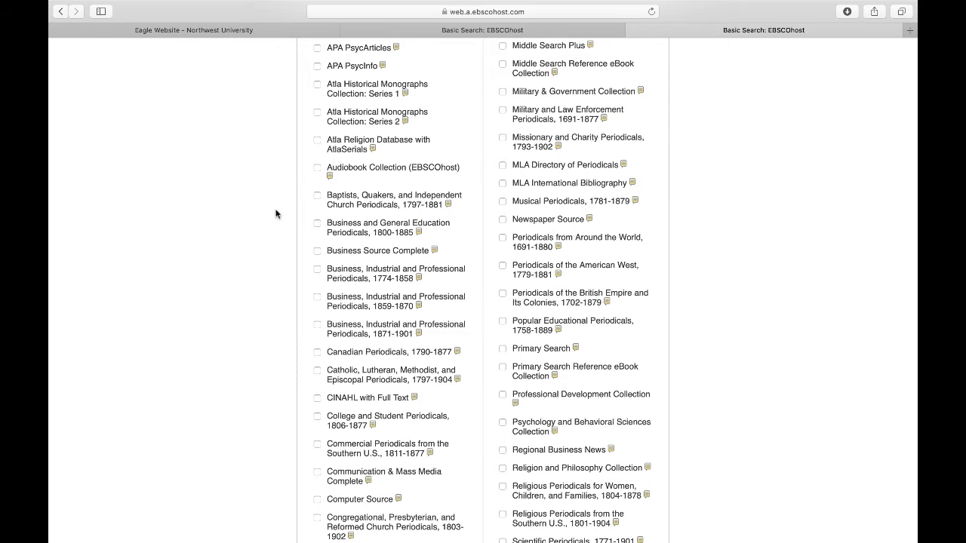
scroll(275, 215, "down", 10)
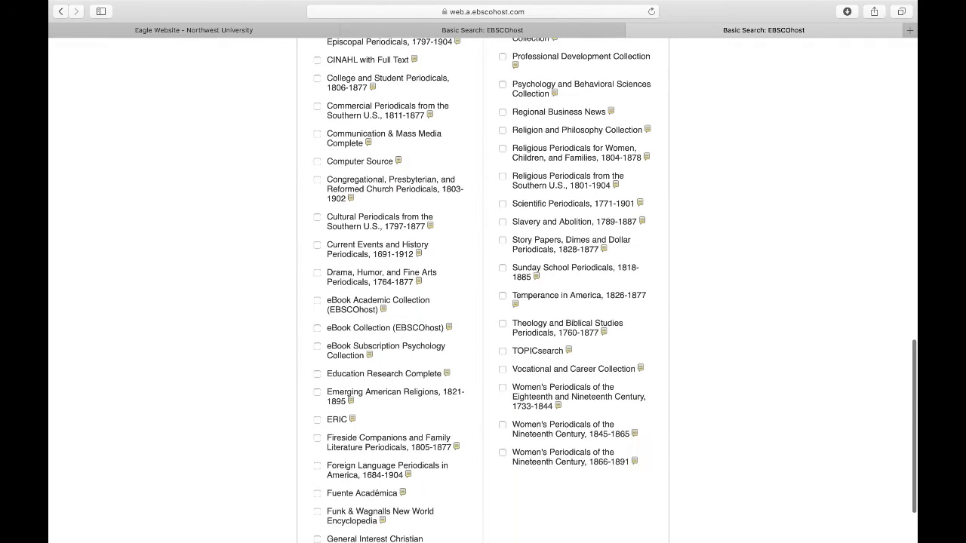
scroll(607, 290, "down", 2)
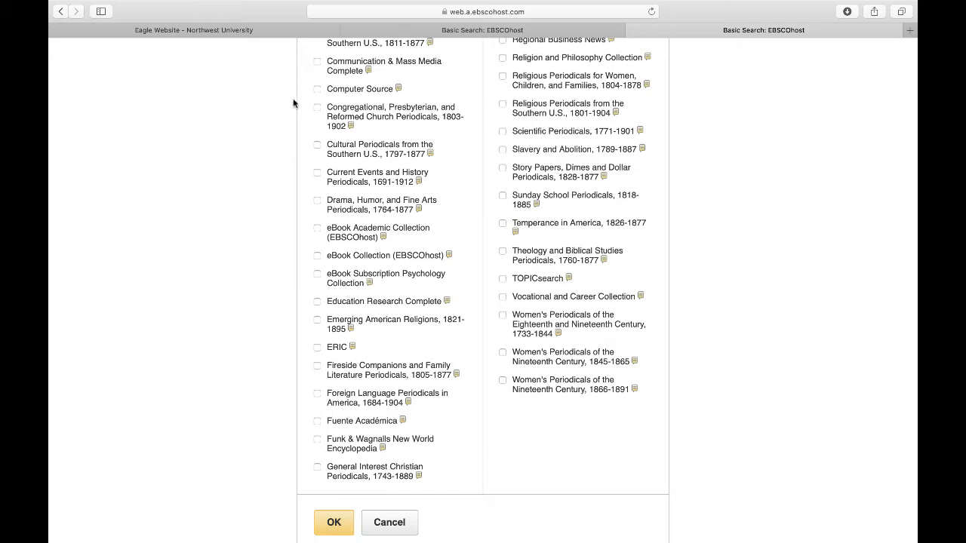
left_click(317, 228)
left_click(332, 518)
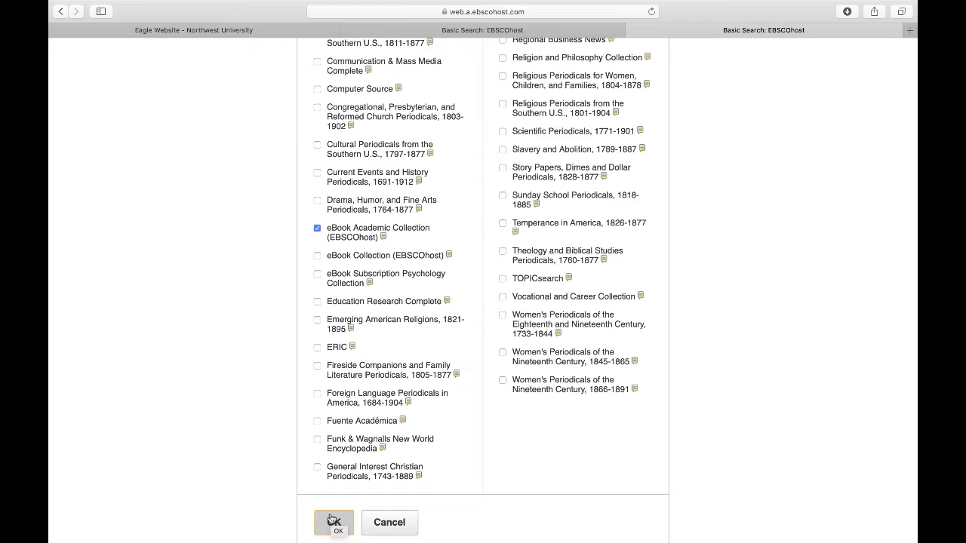
left_click(332, 519)
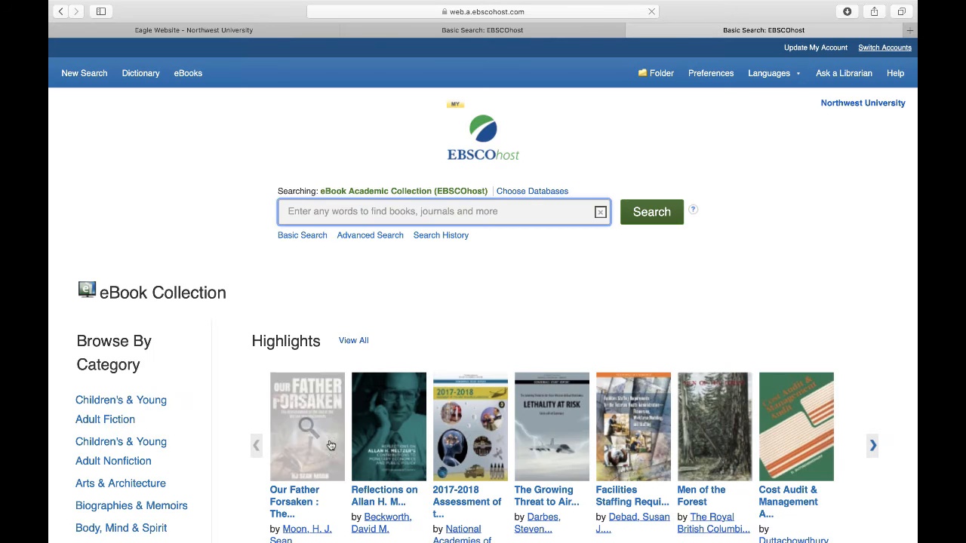
Switch to the advanced search and enter "Bible Atlas" as the first search term
left_click(371, 236)
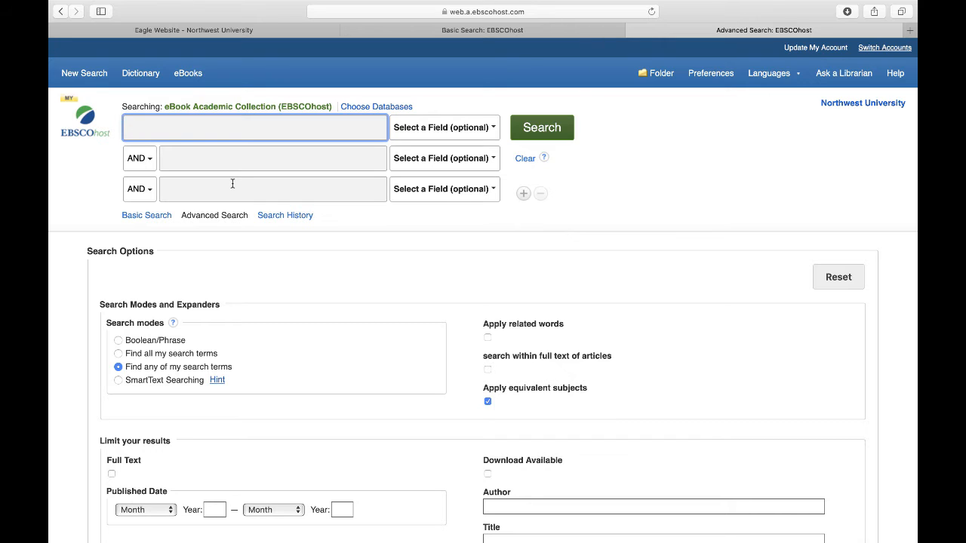
type("Bibl")
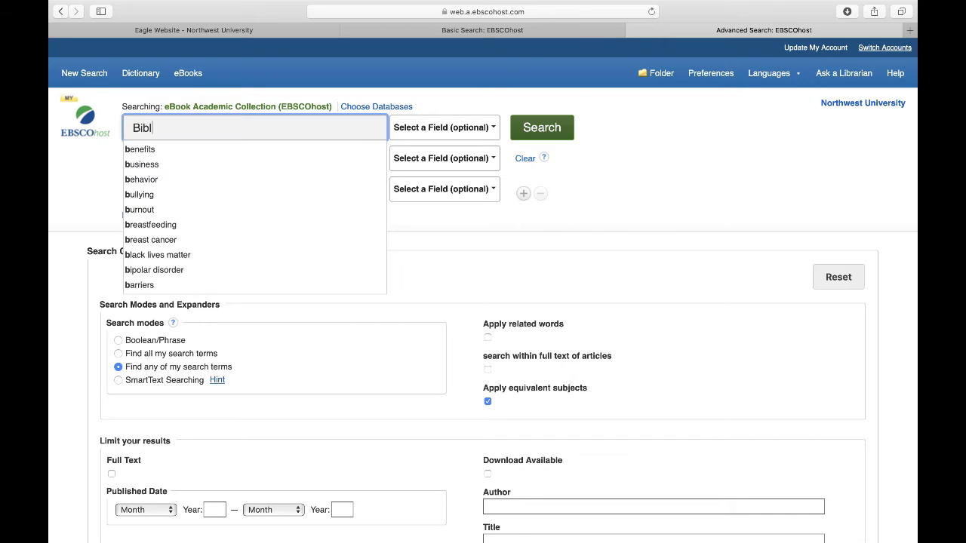
type("e Atlas")
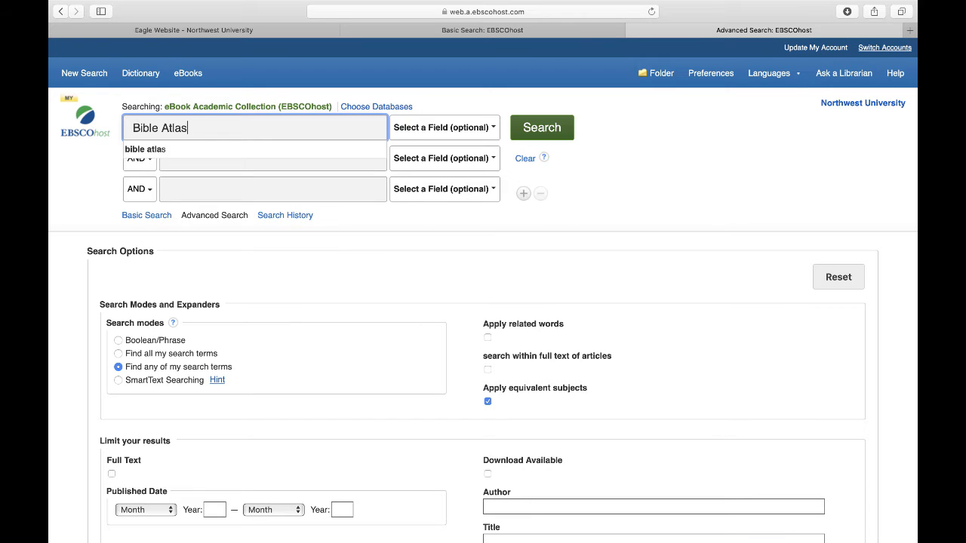
left_click(583, 214)
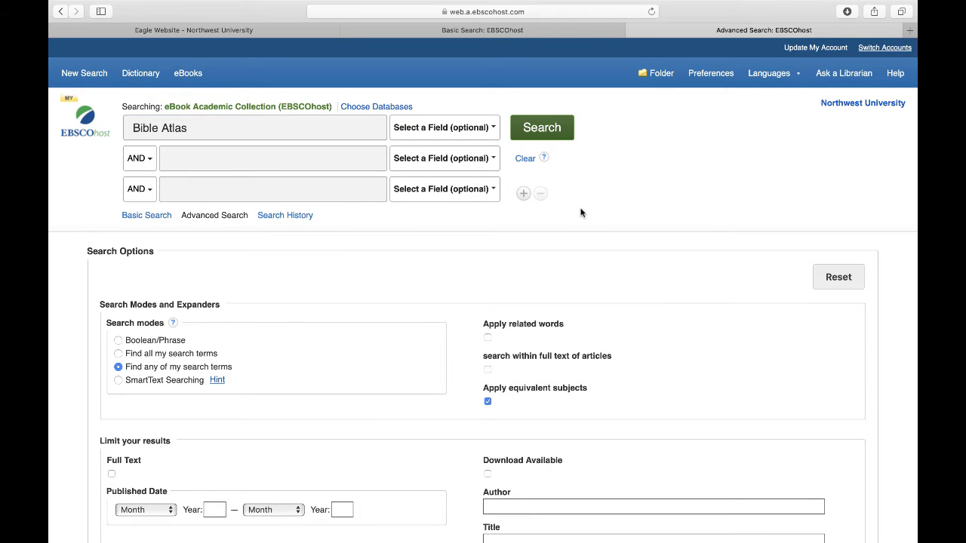
Limit the results to full text with publication years from 1995 to 2020
scroll(521, 264, "down", 4)
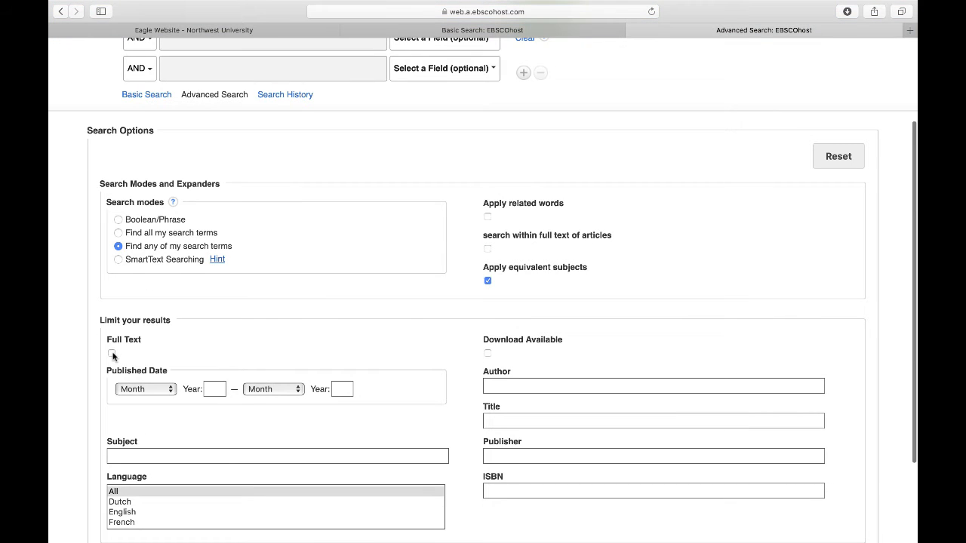
left_click(111, 354)
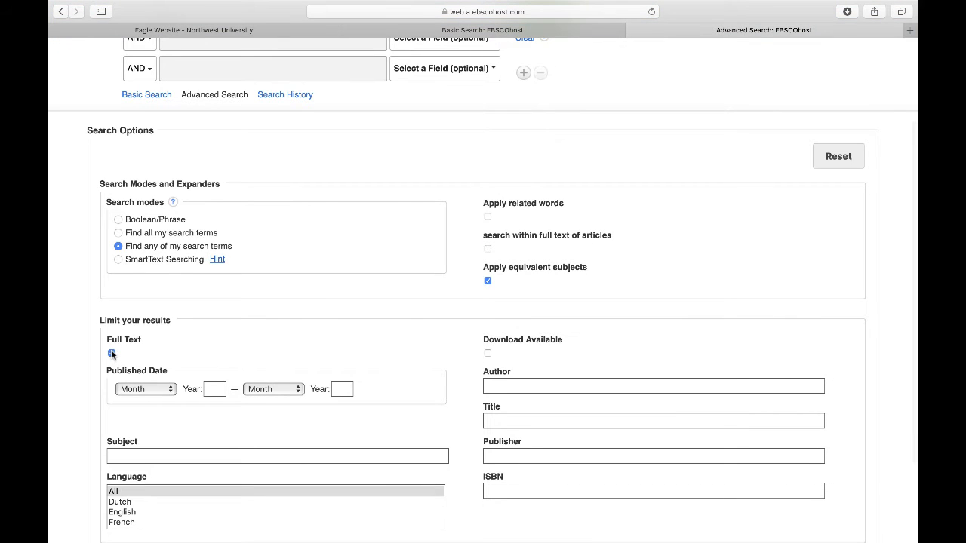
left_click(212, 388)
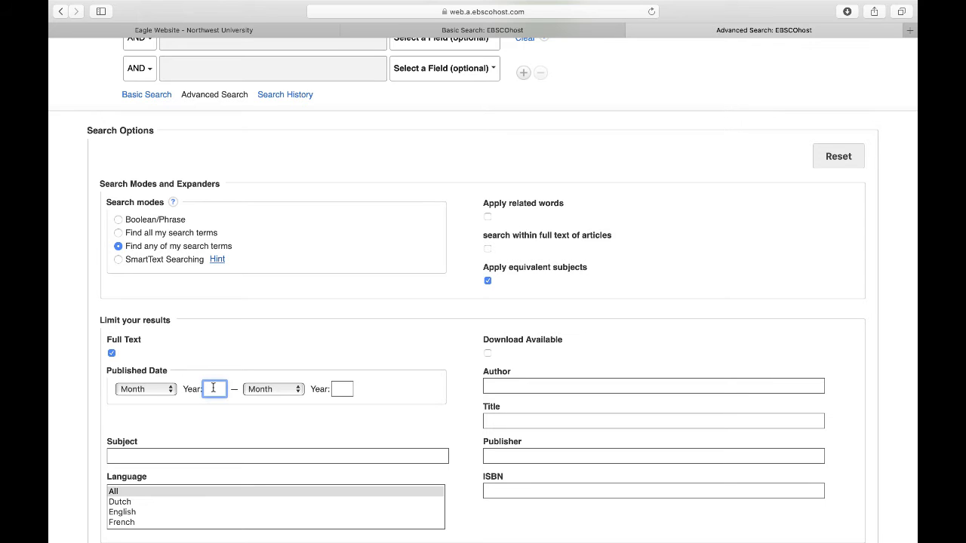
type("1995")
left_click(340, 388)
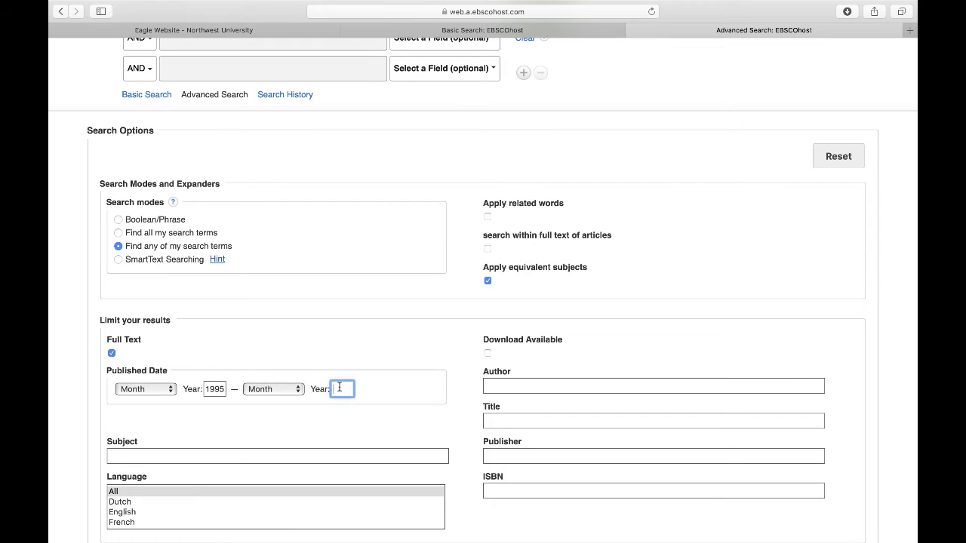
type("2020")
left_click(310, 429)
Limit the language to English and run the Bible Atlas search
scroll(310, 429, "down", 1)
scroll(241, 420, "down", 3)
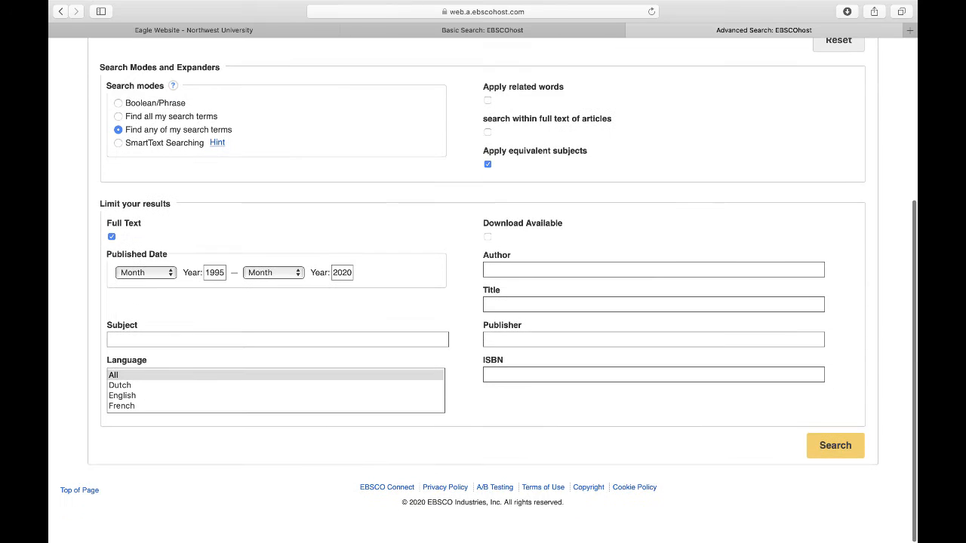
left_click(126, 398)
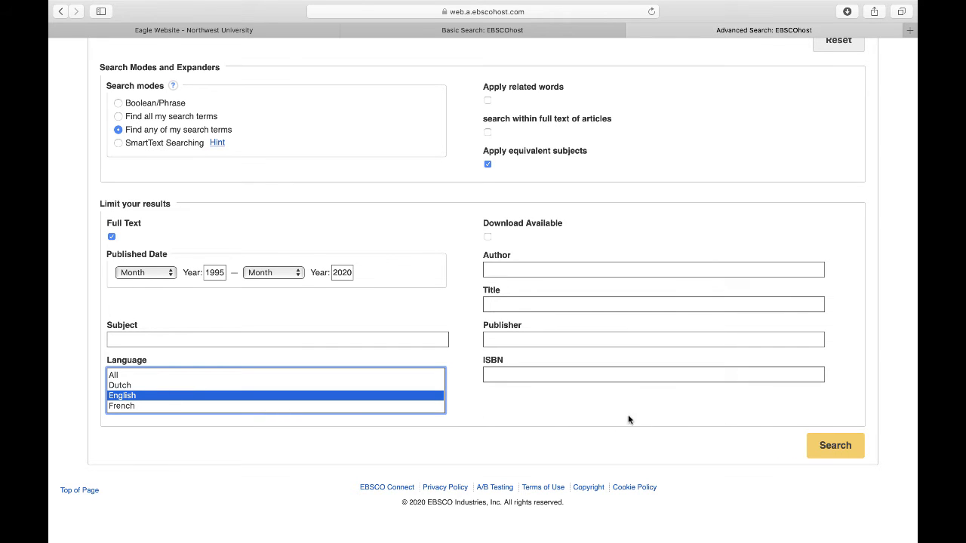
left_click(841, 448)
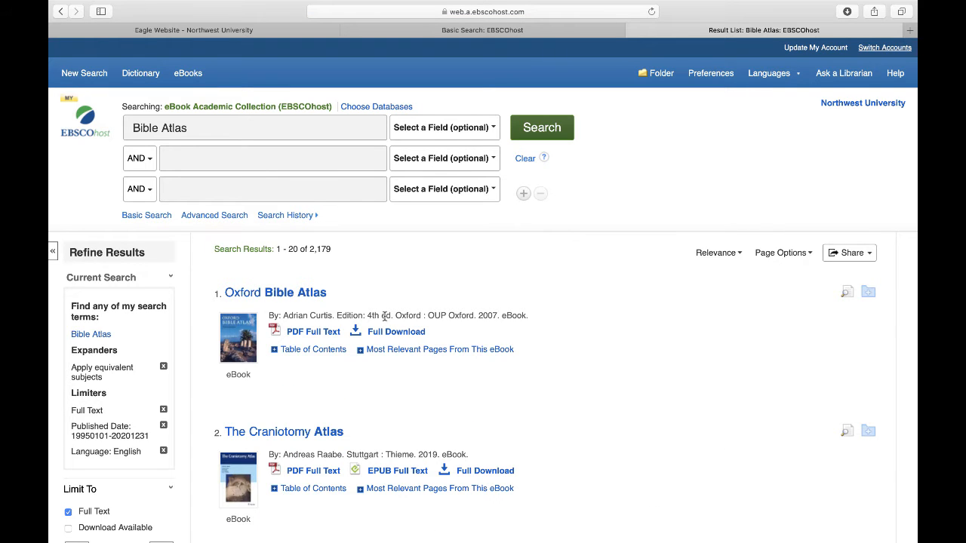
Examine the Oxford Bible Atlas record's details and the contents of the personal folder
left_click(287, 296)
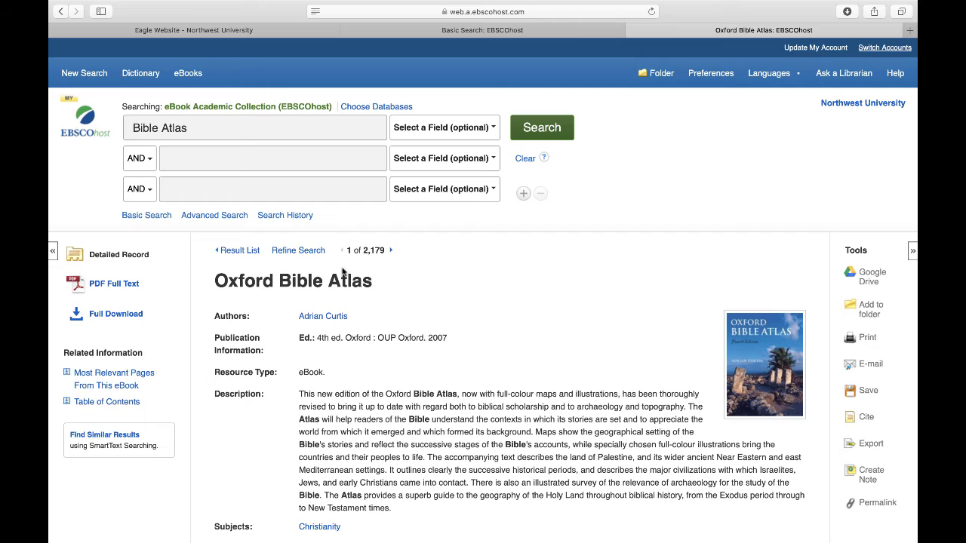
left_click_drag(298, 280, 329, 279)
left_click(654, 75)
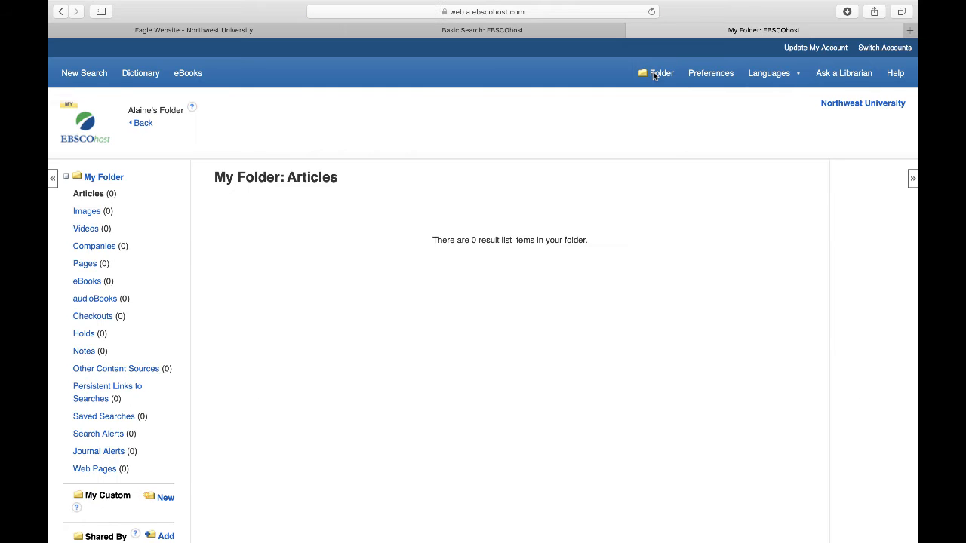
left_click(60, 12)
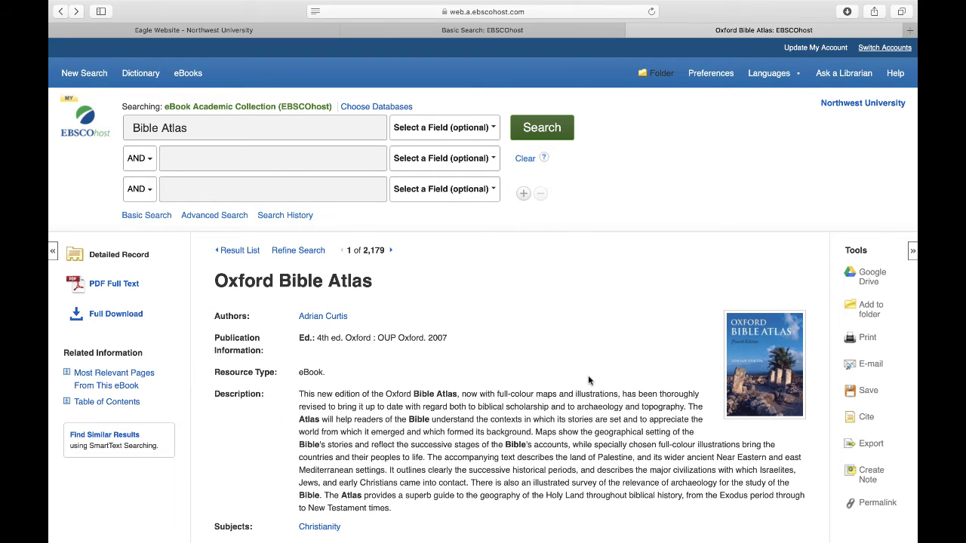
scroll(588, 376, "down", 5)
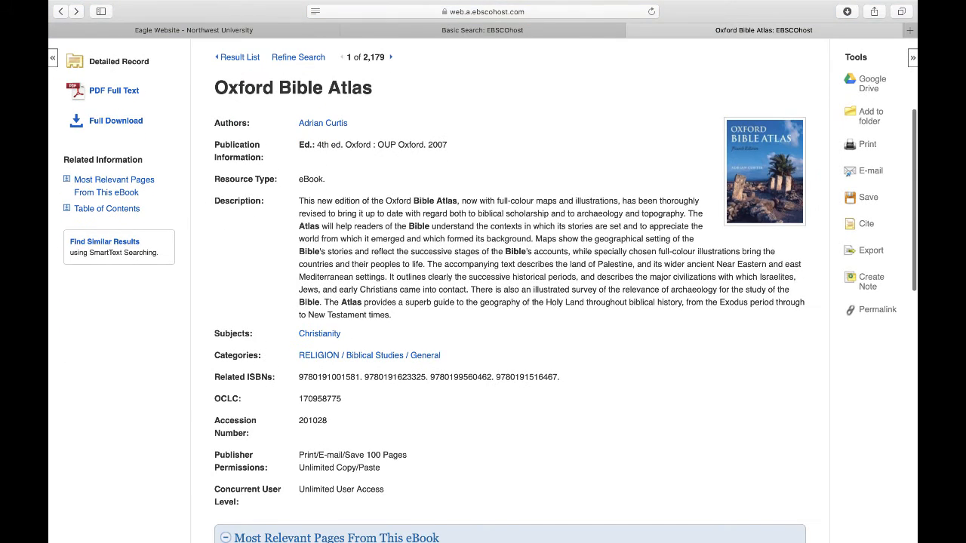
scroll(483, 290, "down", 1)
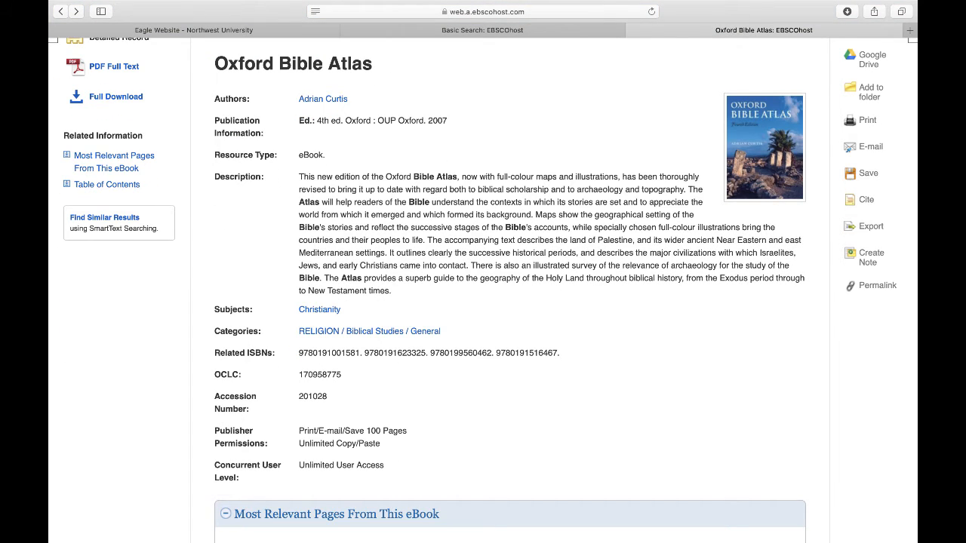
scroll(231, 78, "up", 3)
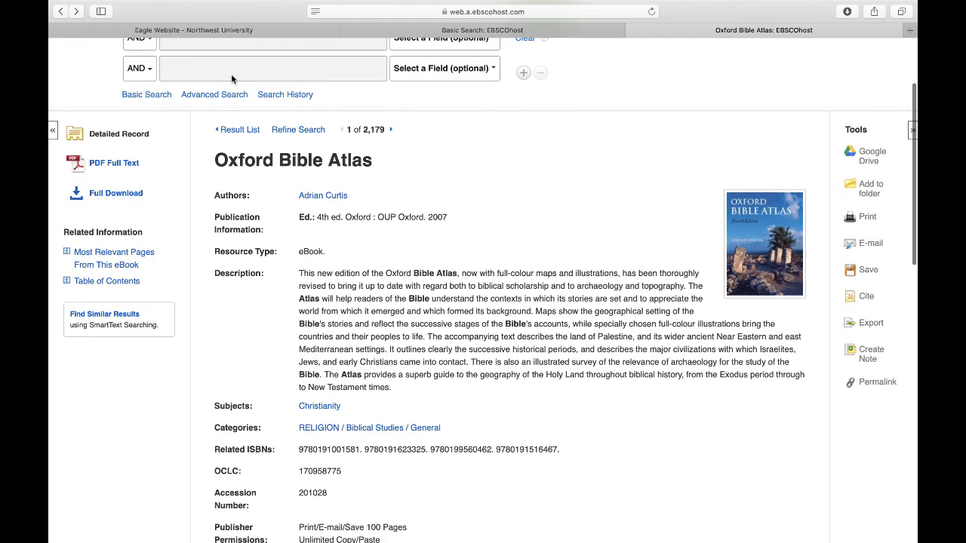
scroll(509, 195, "up", 1)
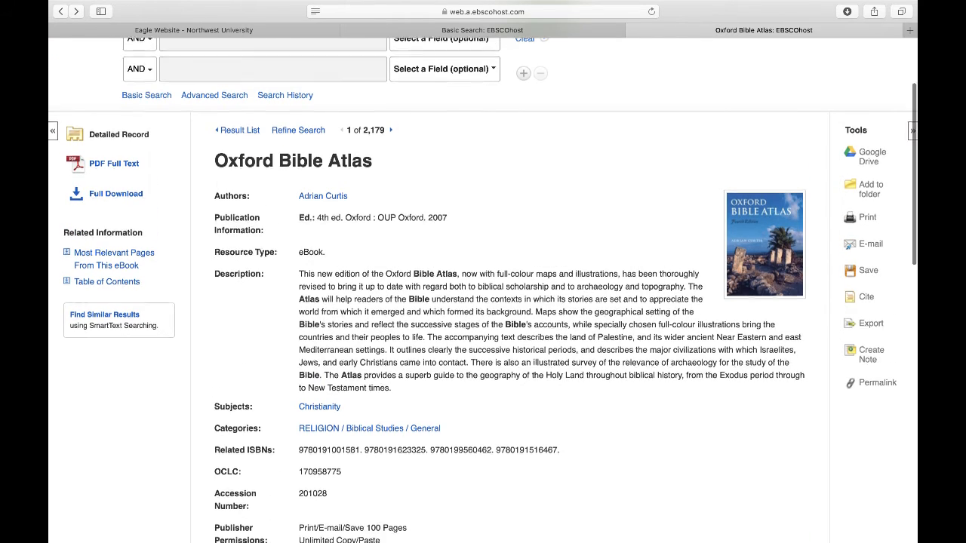
scroll(284, 127, "up", 3)
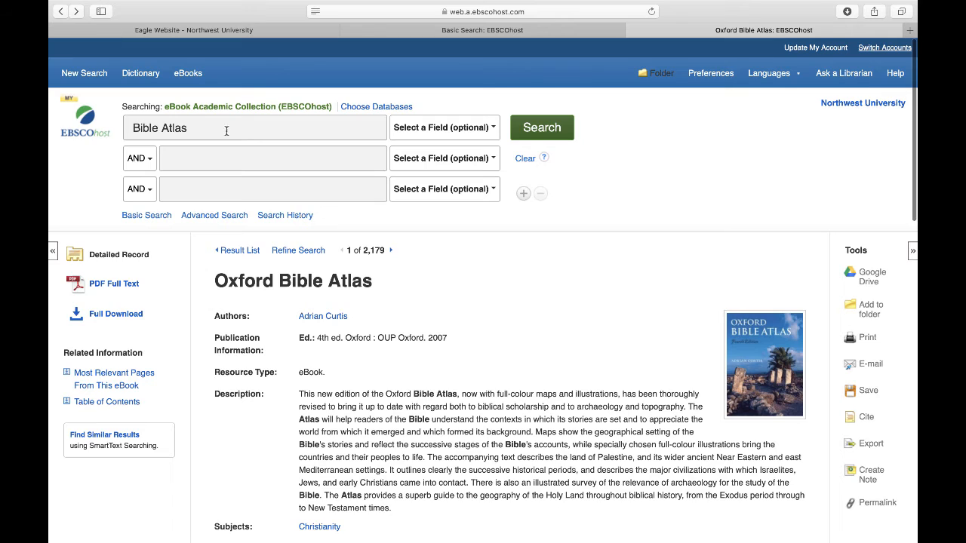
Replace the search term with the suggested "bible dictionary" and search the eBook Academic Collection for it
left_click(200, 130)
key("BackSpace")
key("BackSpace")
key("BackSpace")
key("BackSpace")
key("BackSpace")
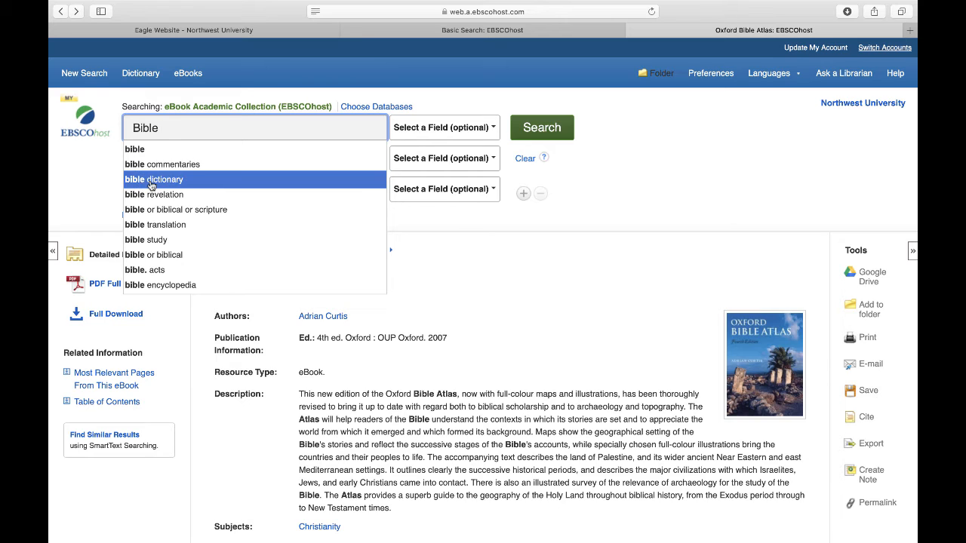
left_click(151, 180)
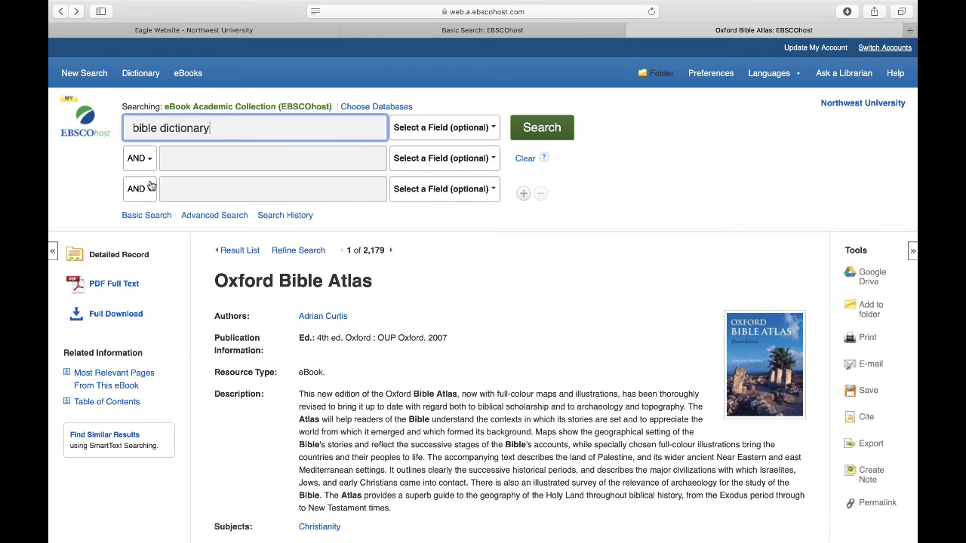
left_click(523, 127)
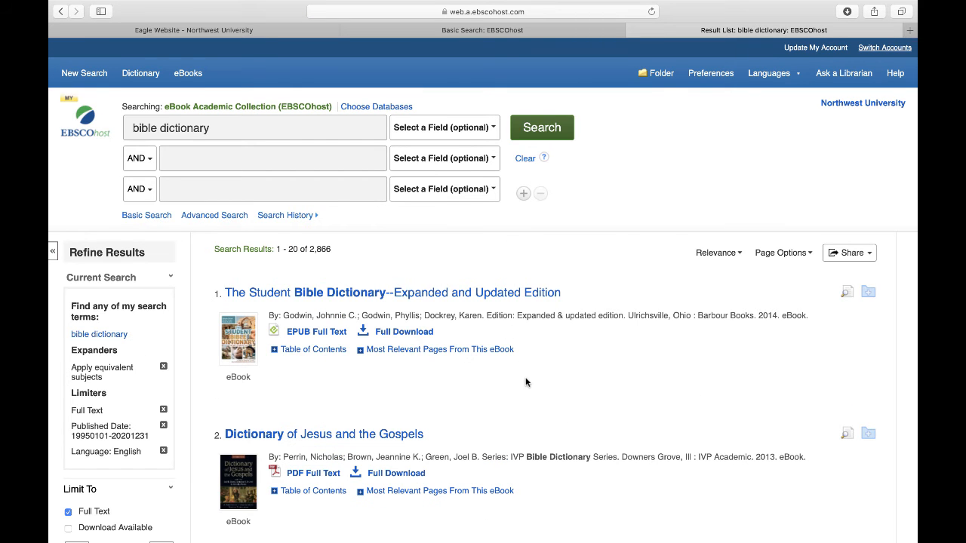
scroll(526, 381, "down", 5)
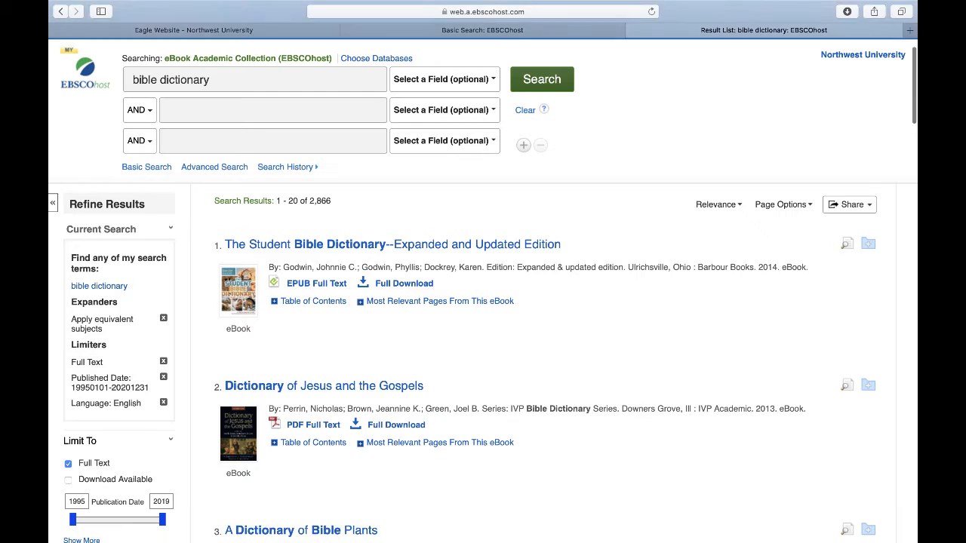
Examine the bible dictionary results and the table of contents of A Concise Dictionary of Bible Origins and Interpretation
scroll(504, 383, "down", 4)
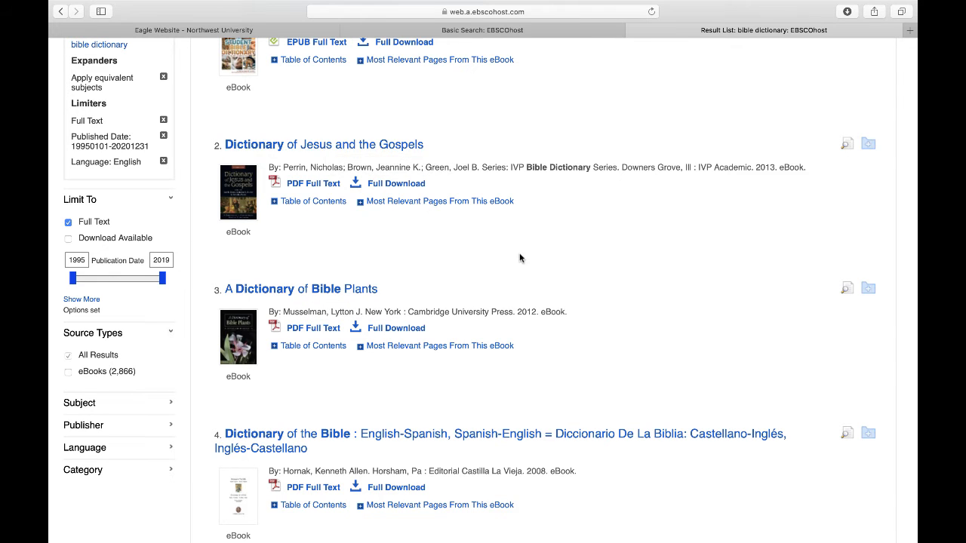
scroll(519, 256, "down", 2)
scroll(519, 286, "down", 10)
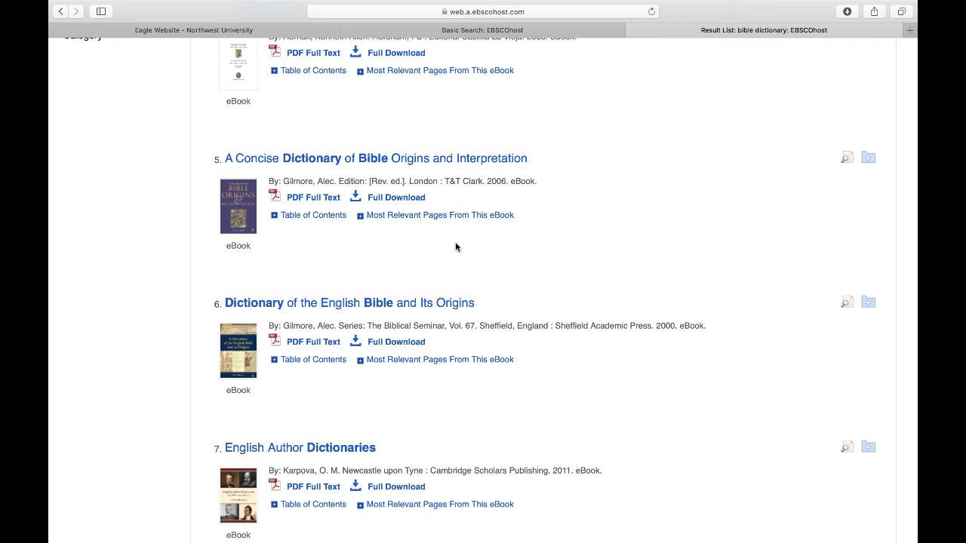
left_click(315, 217)
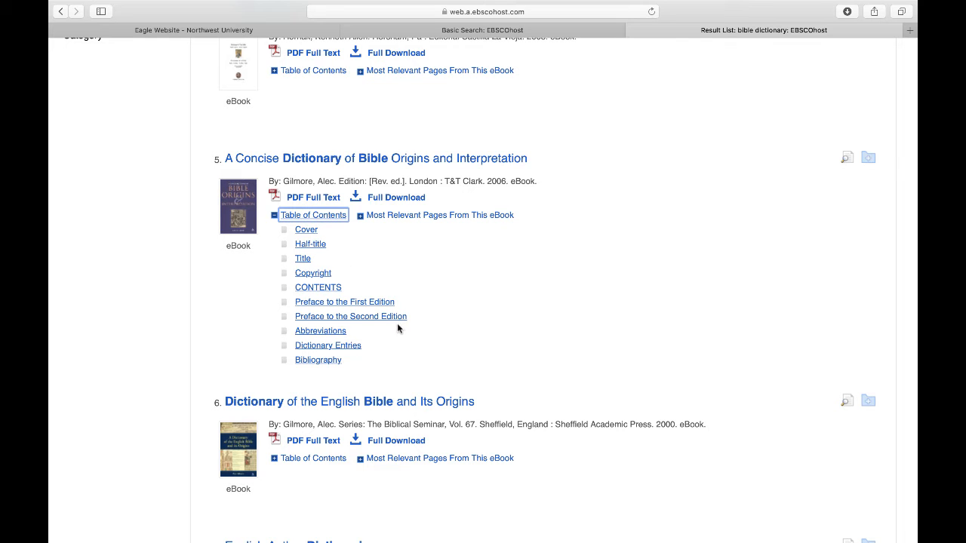
scroll(584, 289, "down", 8)
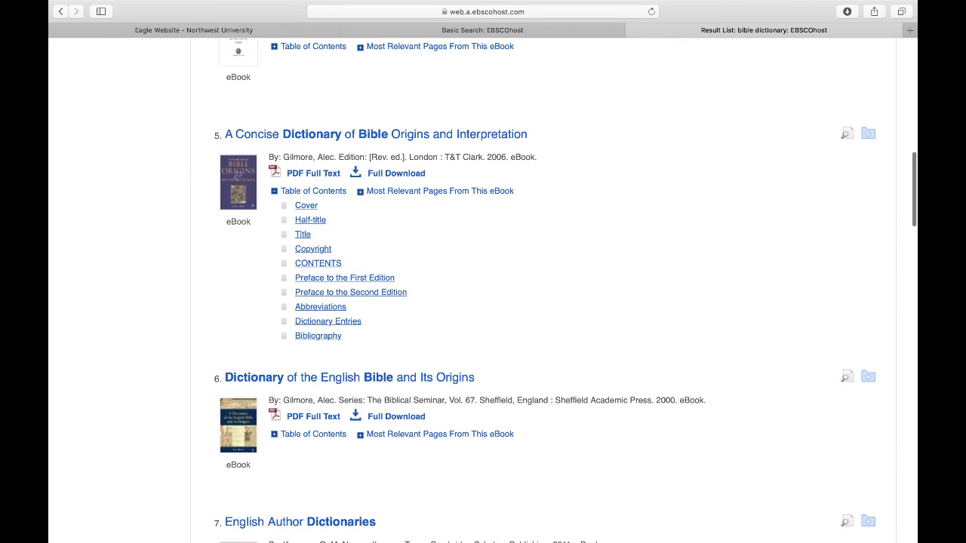
scroll(559, 291, "down", 7)
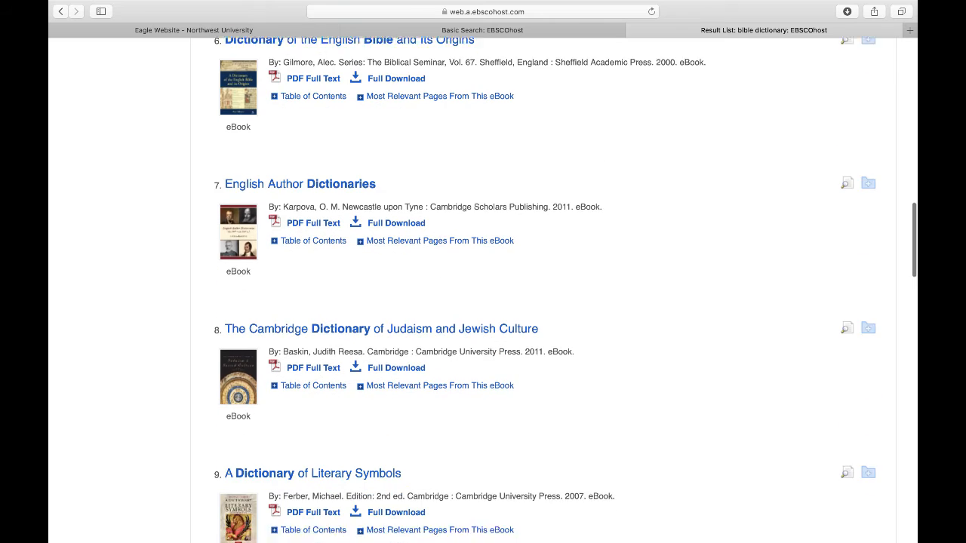
scroll(558, 290, "up", 12)
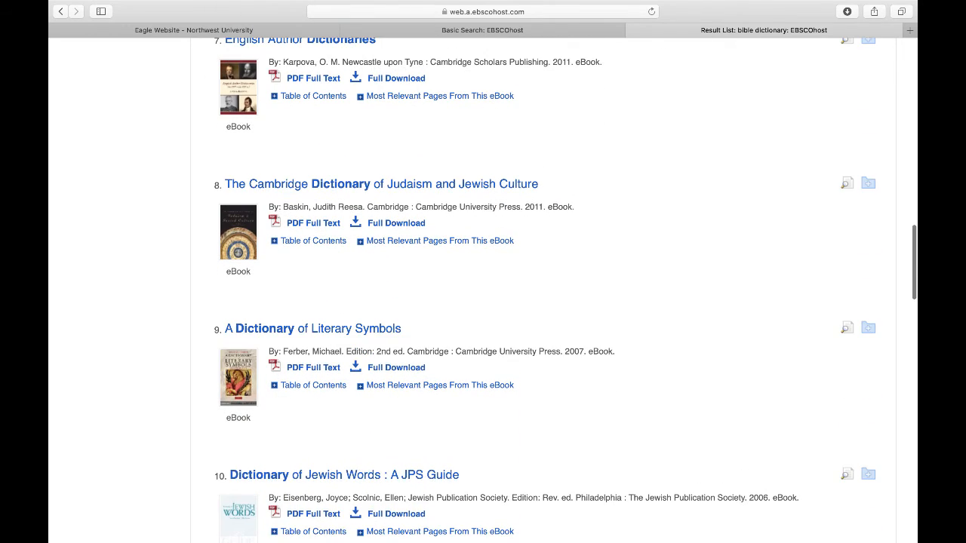
scroll(558, 291, "up", 18)
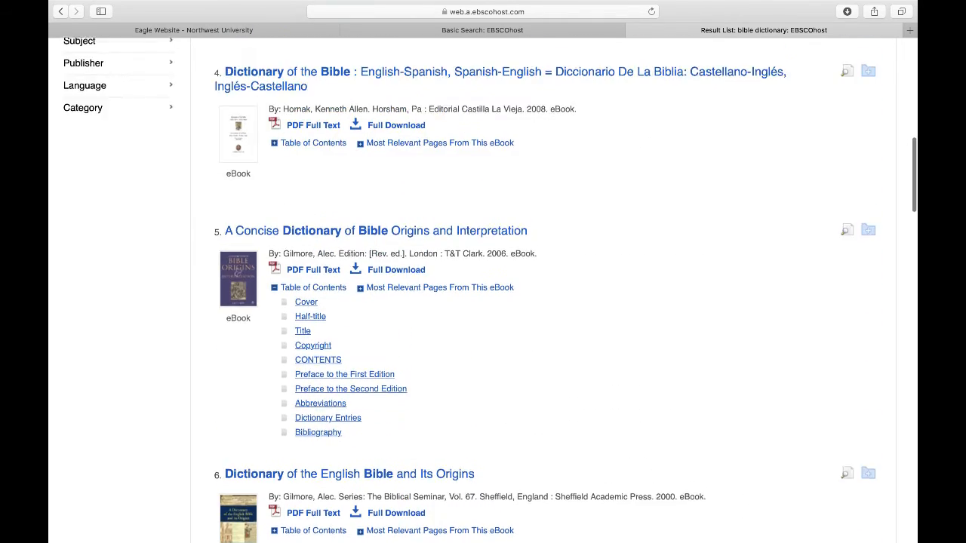
scroll(310, 166, "up", 6)
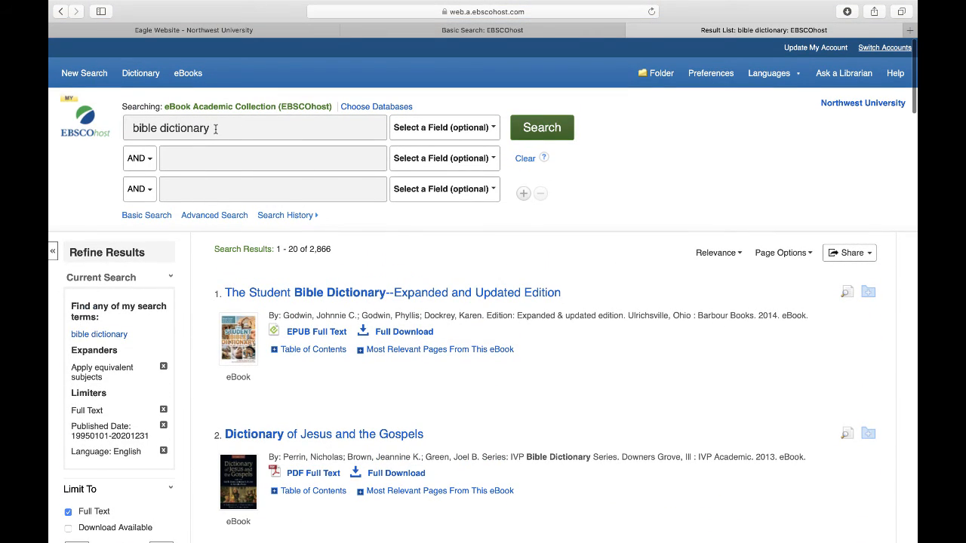
Replace the search term with the suggested "bible backgrounds" and search the eBook Academic Collection for it
left_click(217, 129)
key("BackSpace")
key("BackSpace")
key("BackSpace")
key("BackSpace")
key("BackSpace")
key("BackSpace")
key("BackSpace")
key("BackSpace")
key("BackSpace")
key("BackSpace")
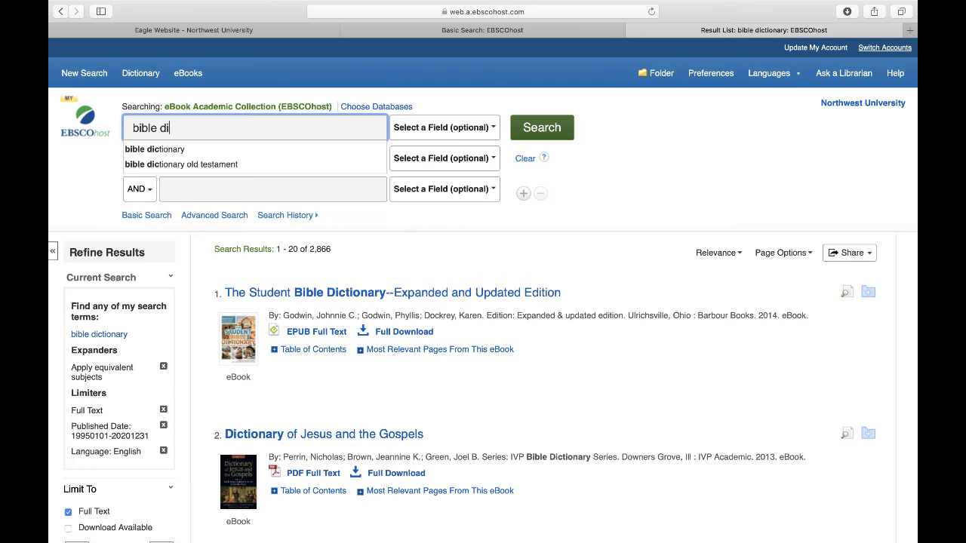
type("back")
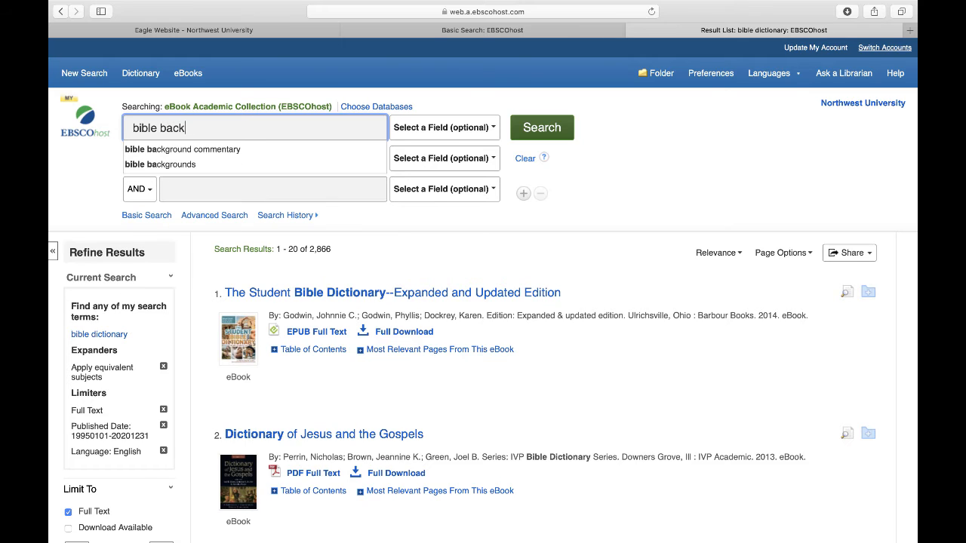
left_click(198, 164)
left_click(535, 136)
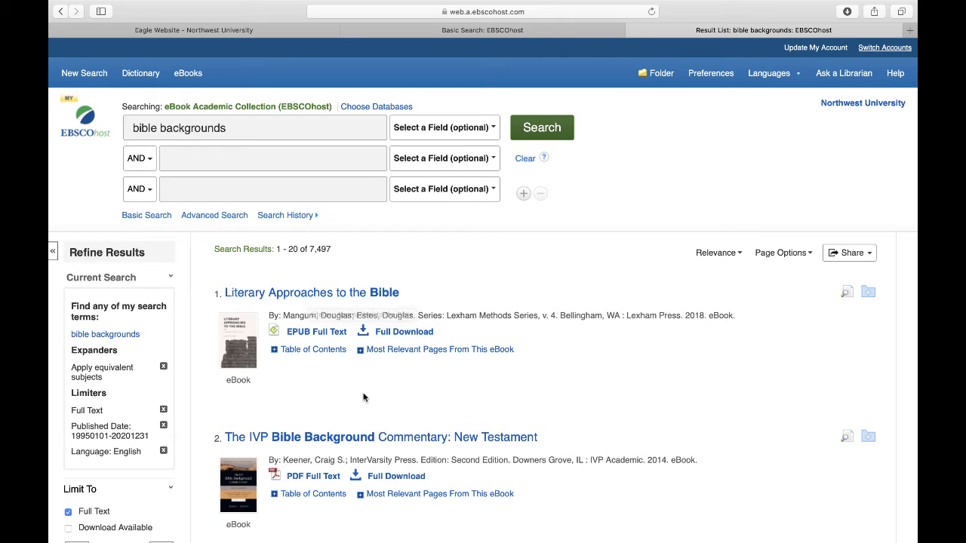
Expand and look through the table of contents of The IVP Bible Background Commentary: New Testament in the results
scroll(377, 249, "down", 5)
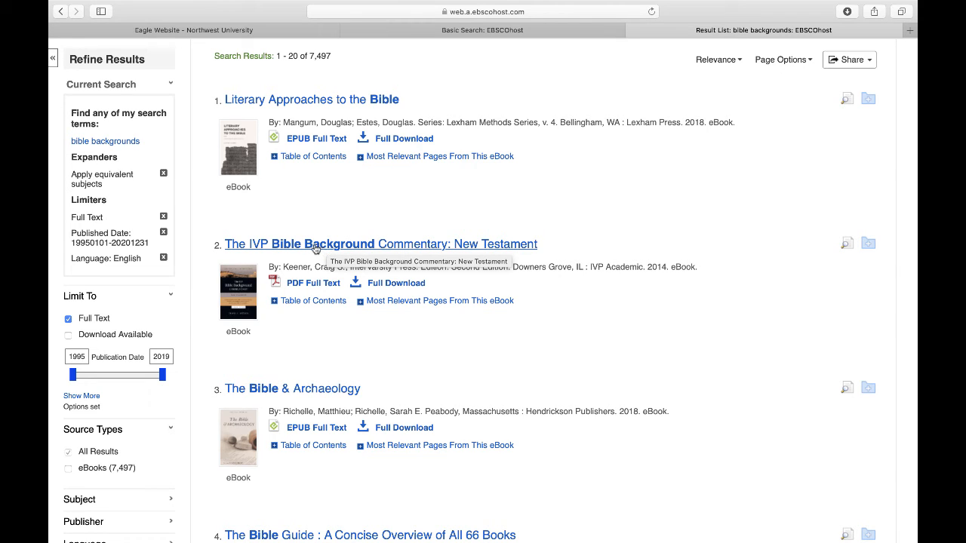
left_click(306, 302)
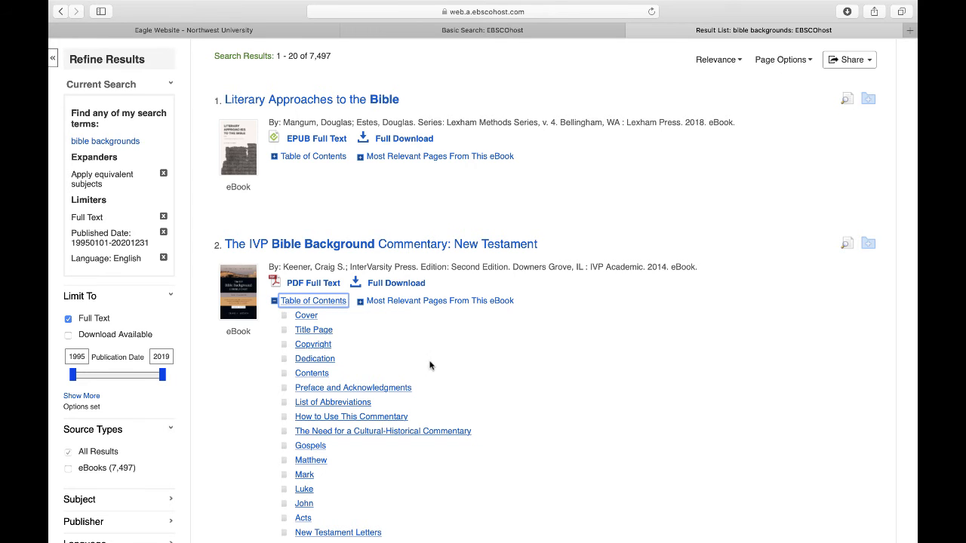
scroll(483, 290, "down", 5)
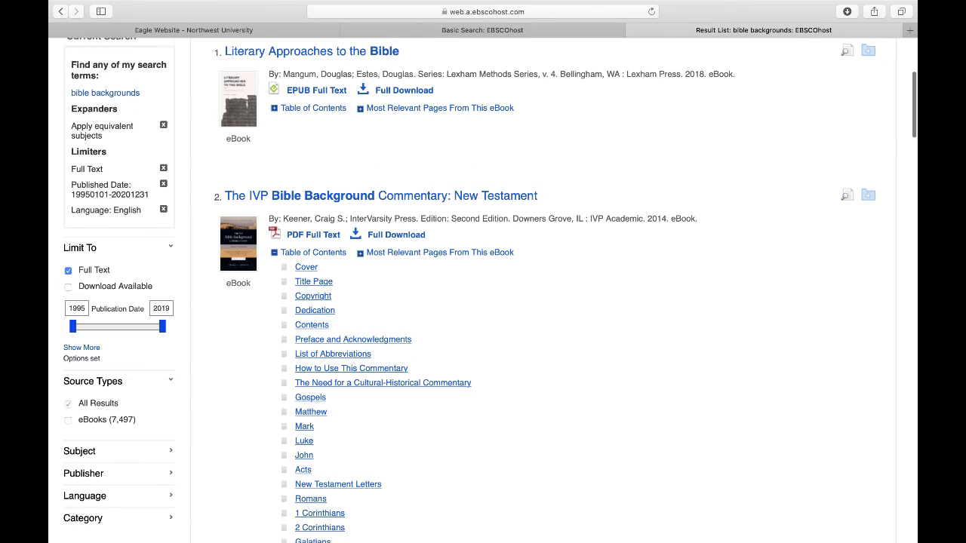
scroll(483, 290, "down", 1)
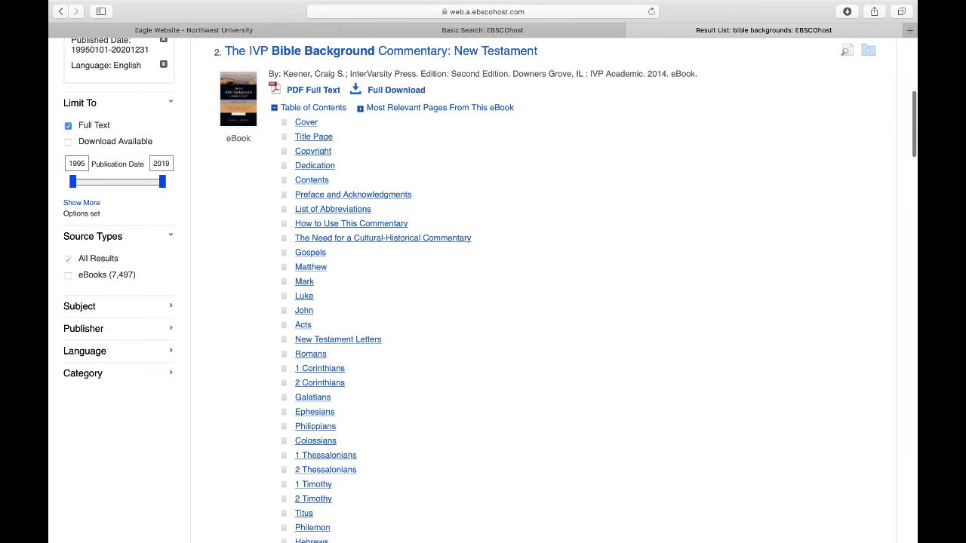
scroll(483, 290, "down", 1)
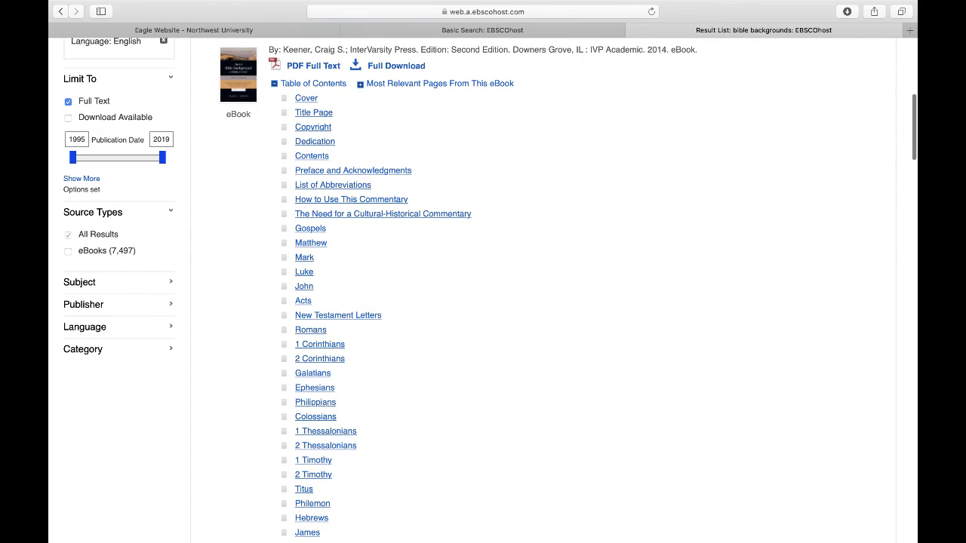
Open the commentary's Galatians chapter and read through its introduction on authorship, type of letter, date and situation
left_click(306, 373)
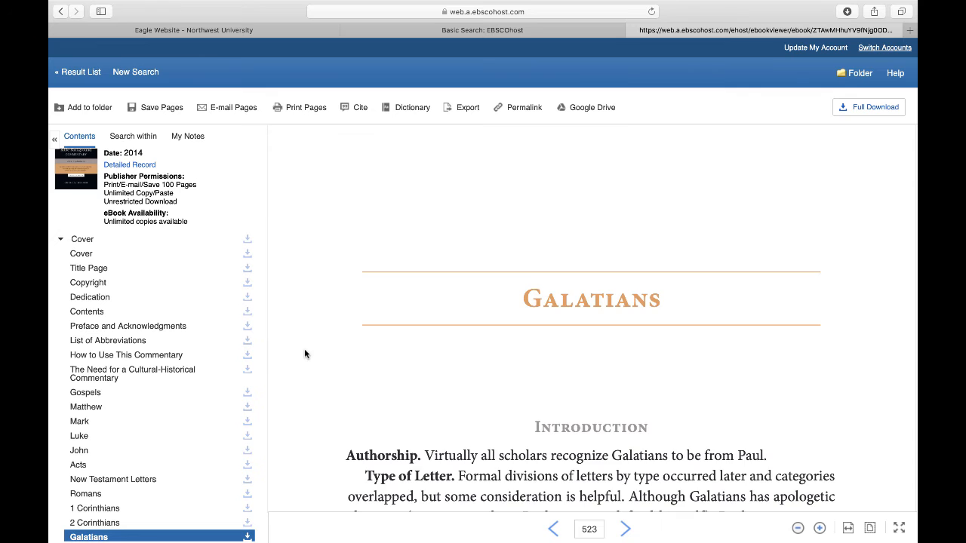
scroll(389, 396, "down", 3)
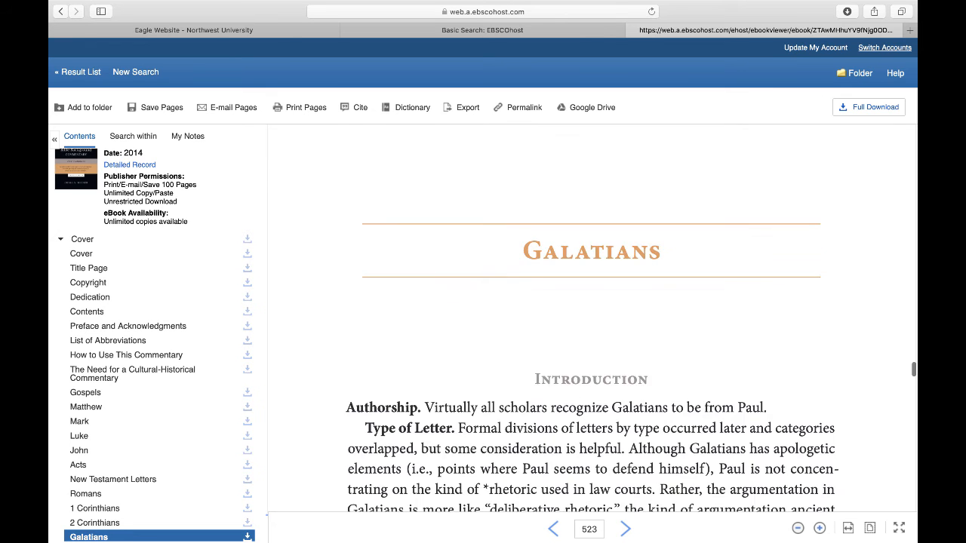
scroll(592, 339, "down", 3)
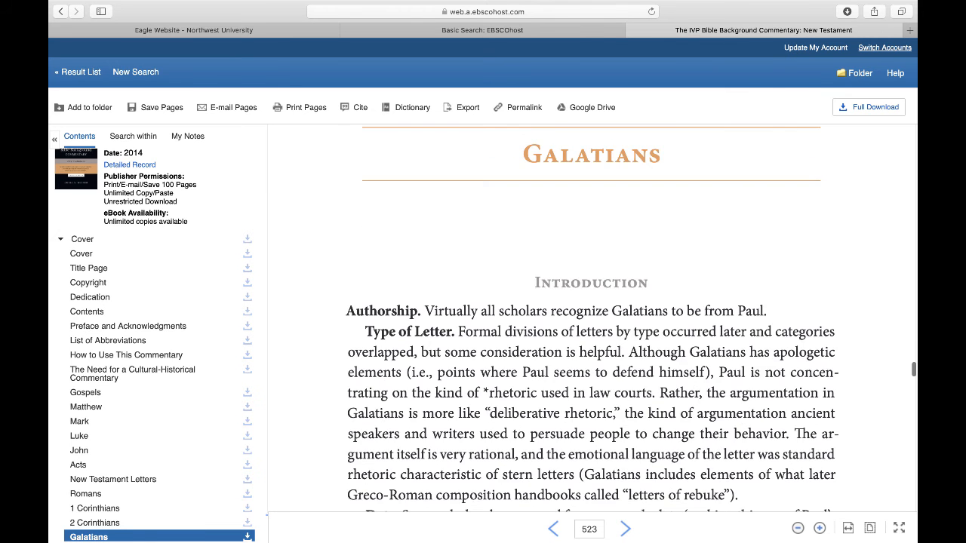
scroll(592, 317, "down", 1)
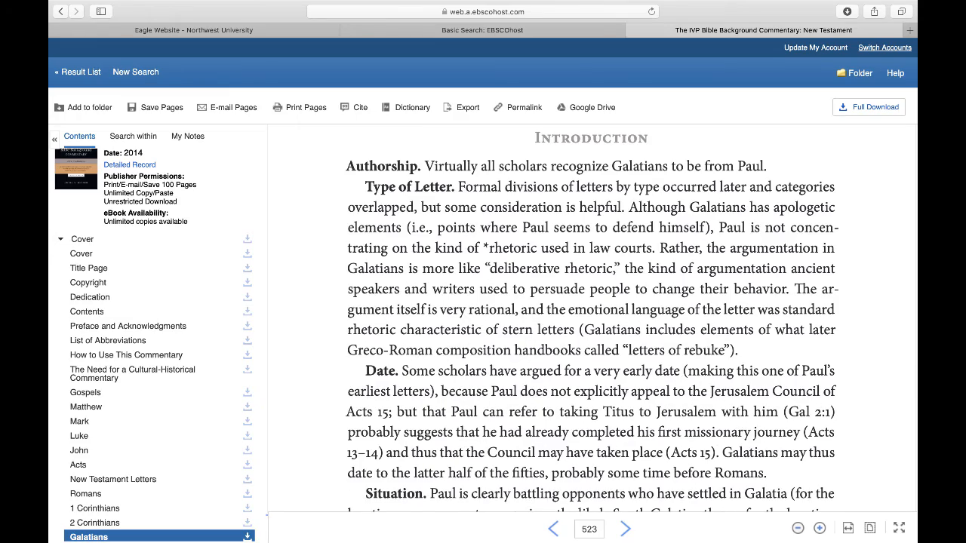
scroll(592, 322, "down", 5)
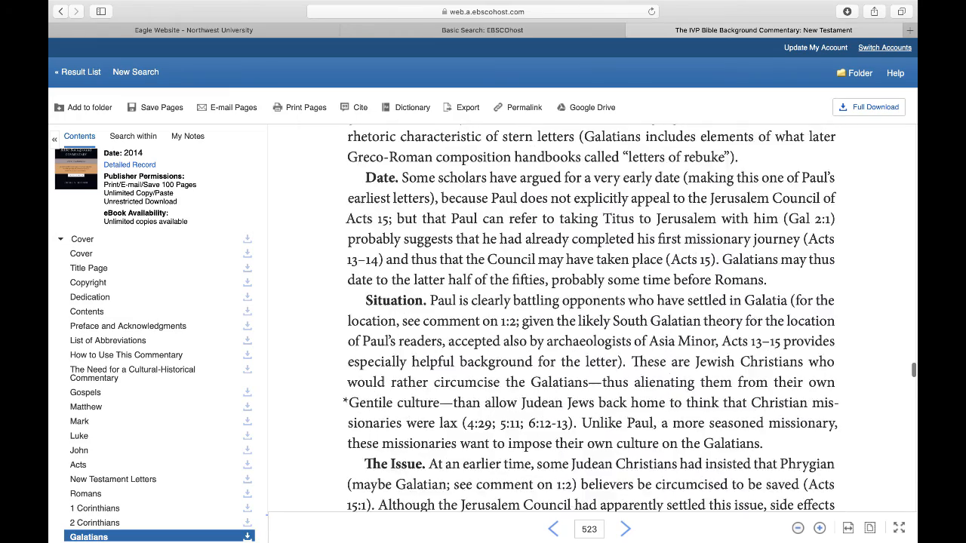
scroll(592, 323, "down", 3)
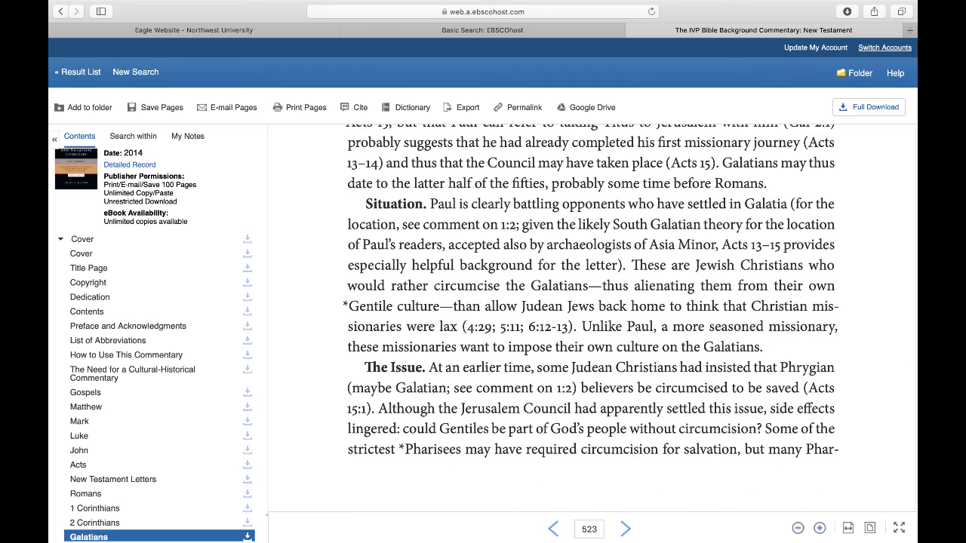
scroll(629, 291, "down", 1)
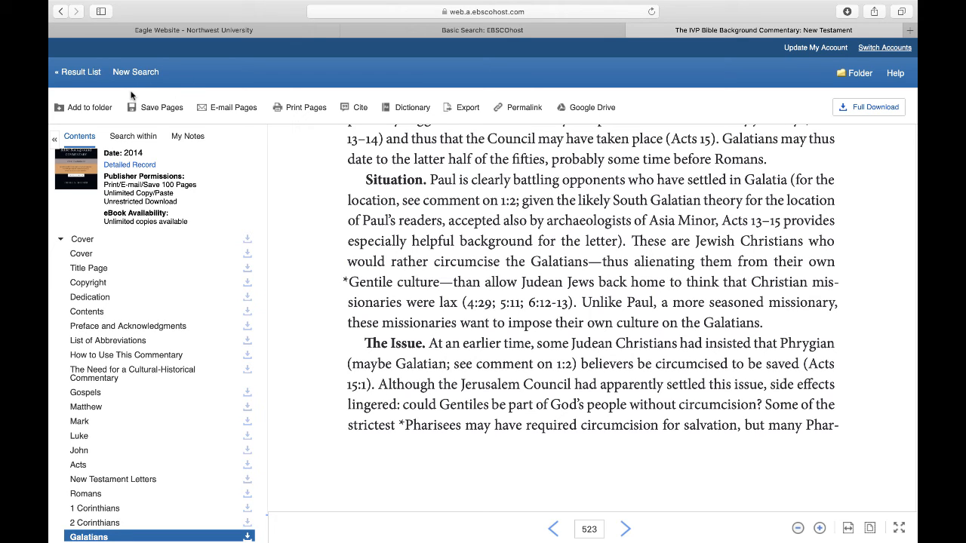
Leave the Galatians chapter and go back through the bible backgrounds results to the earlier bible dictionary result list
left_click(61, 12)
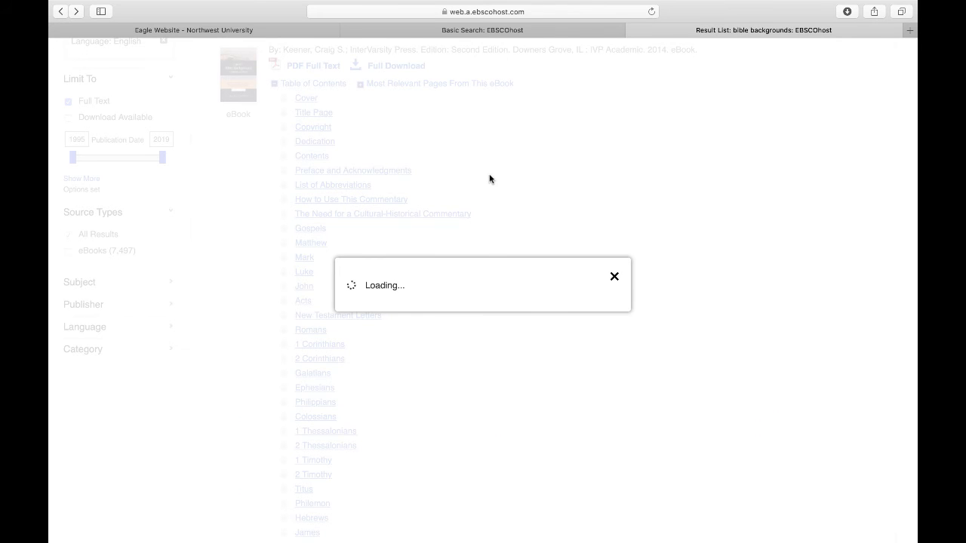
left_click(614, 277)
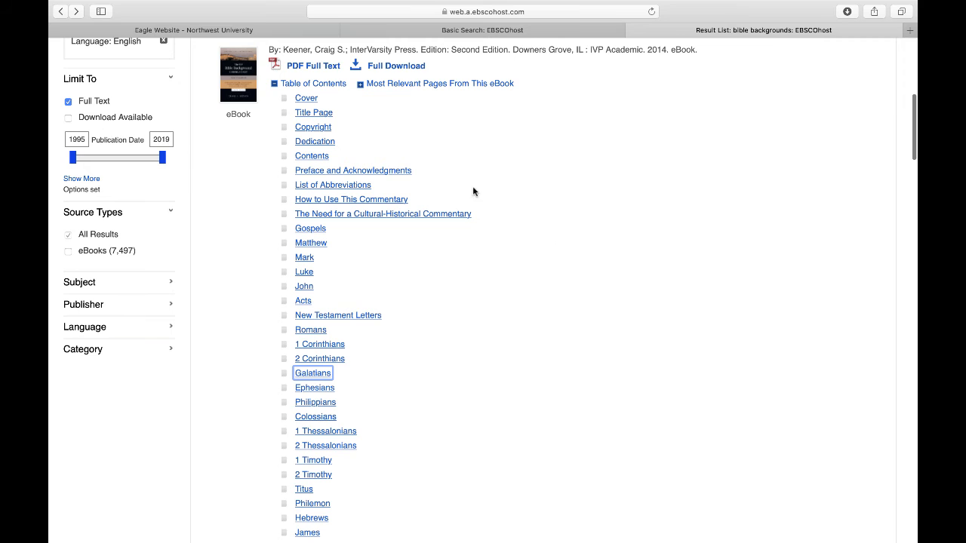
left_click(59, 13)
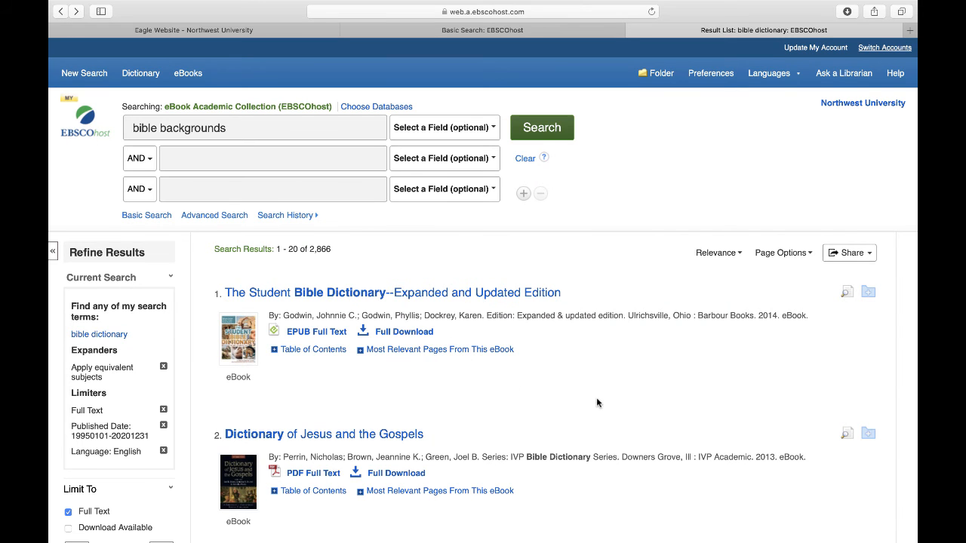
scroll(596, 402, "down", 2)
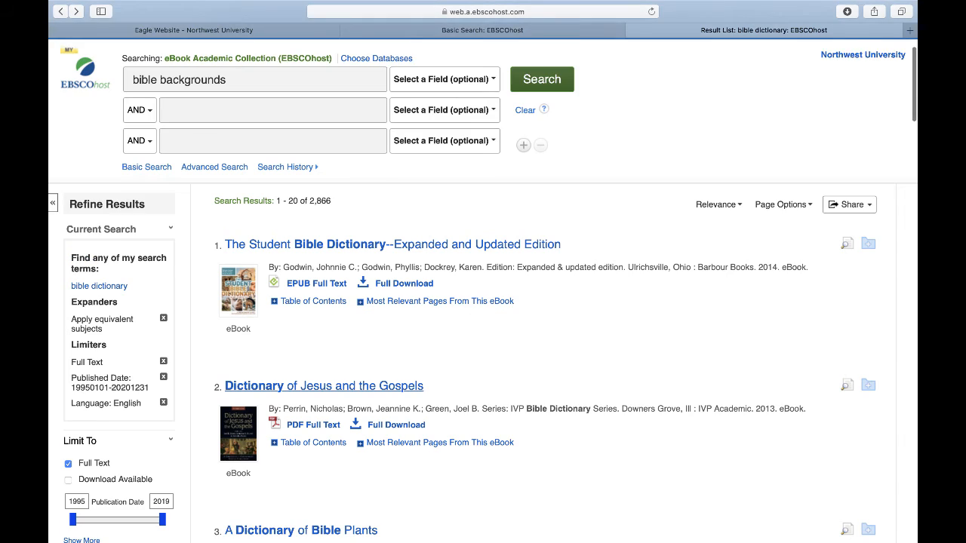
scroll(249, 386, "up", 2)
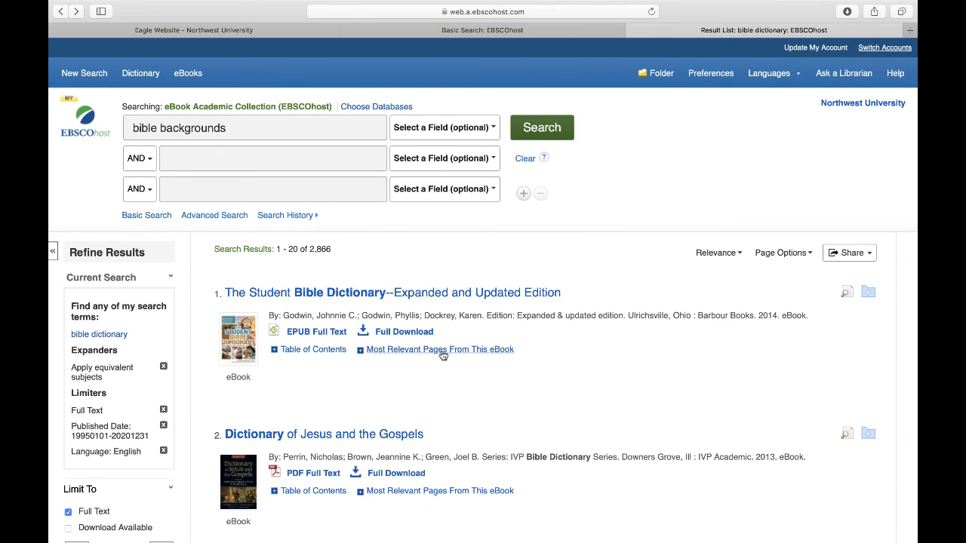
Replace the search term with "New Testament survey", run the search and look over the first results
left_click_drag(234, 131, 111, 132)
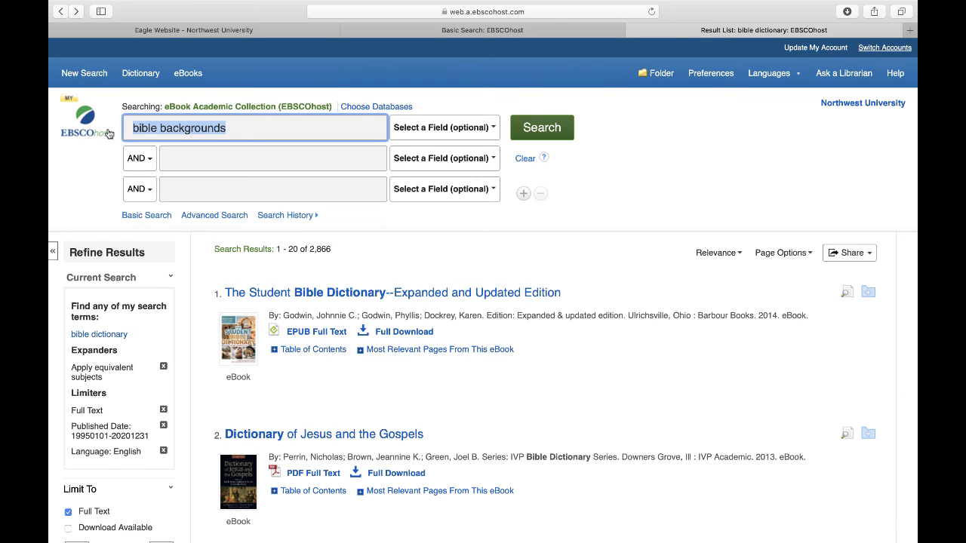
type("Galat")
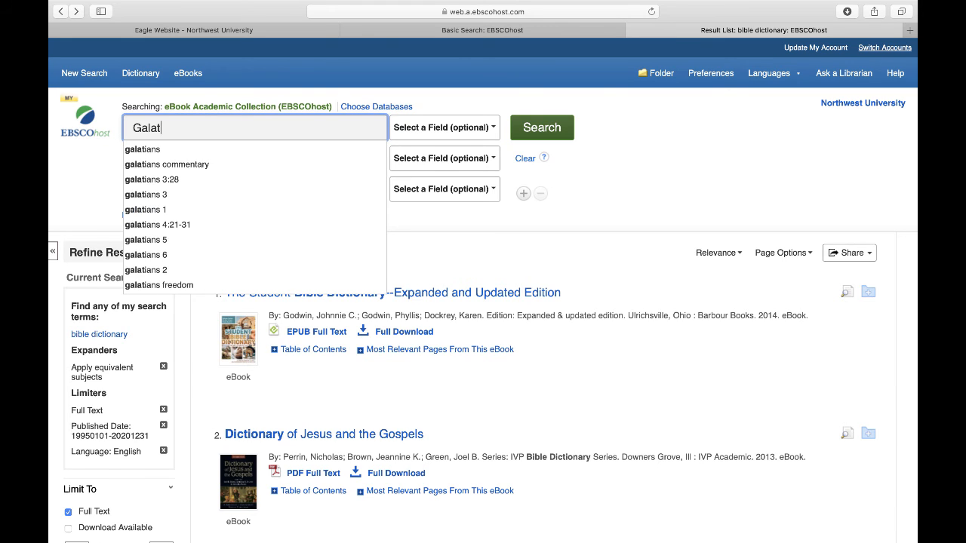
key("BackSpace")
key("BackSpace")
key("BackSpace")
key("BackSpace")
key("BackSpace")
type("Ne")
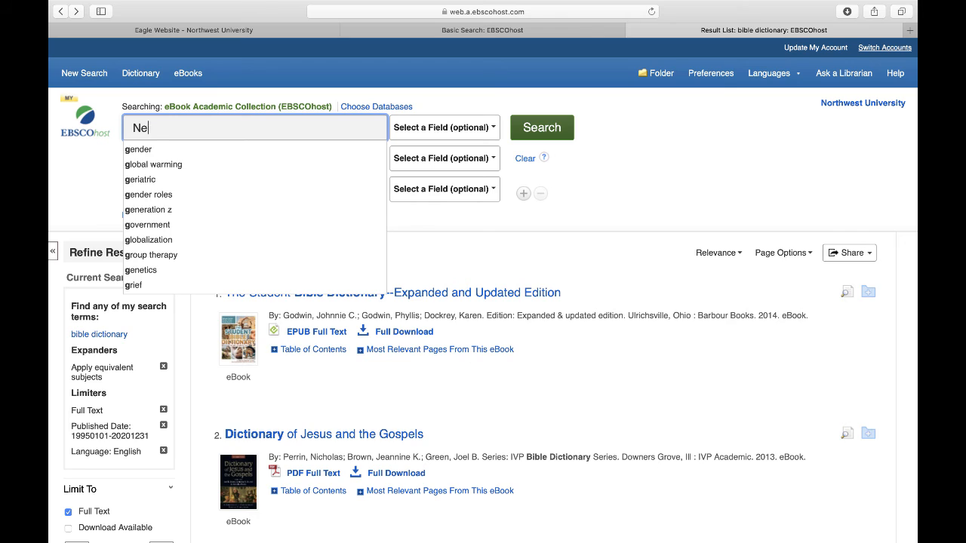
type("w Testament")
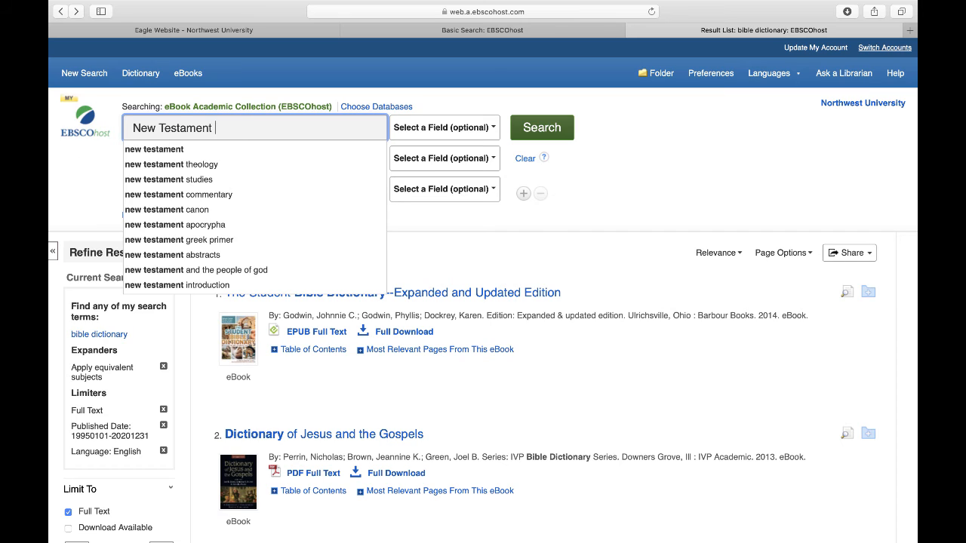
type("urvey")
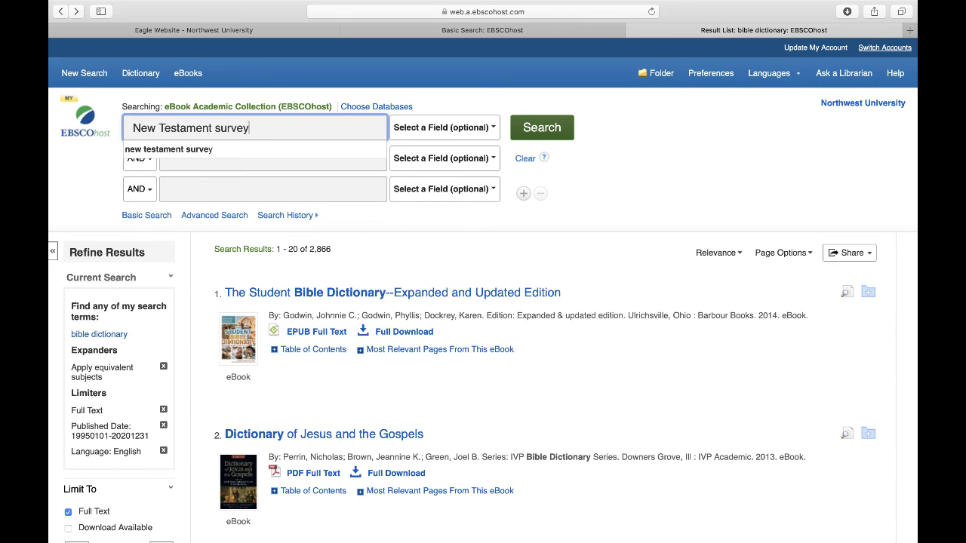
key("Return")
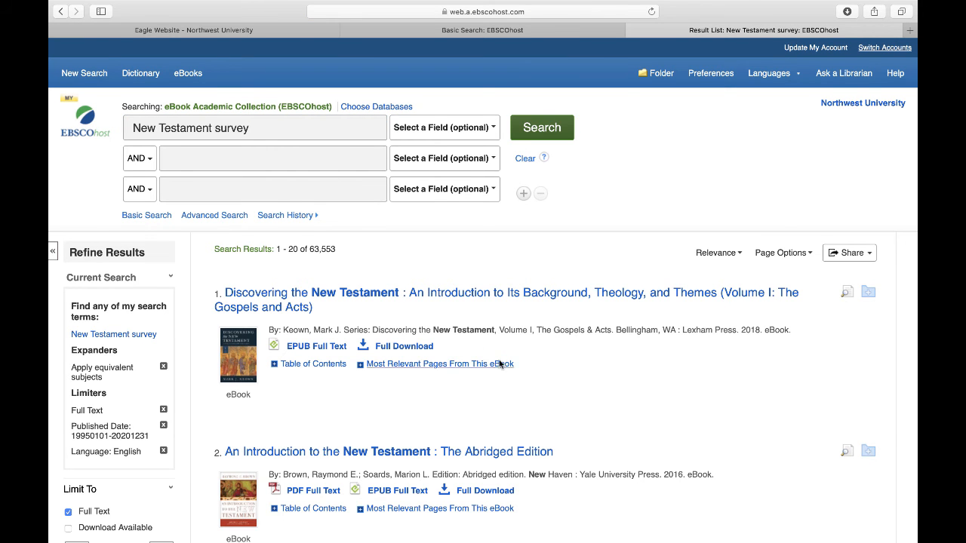
scroll(379, 254, "down", 5)
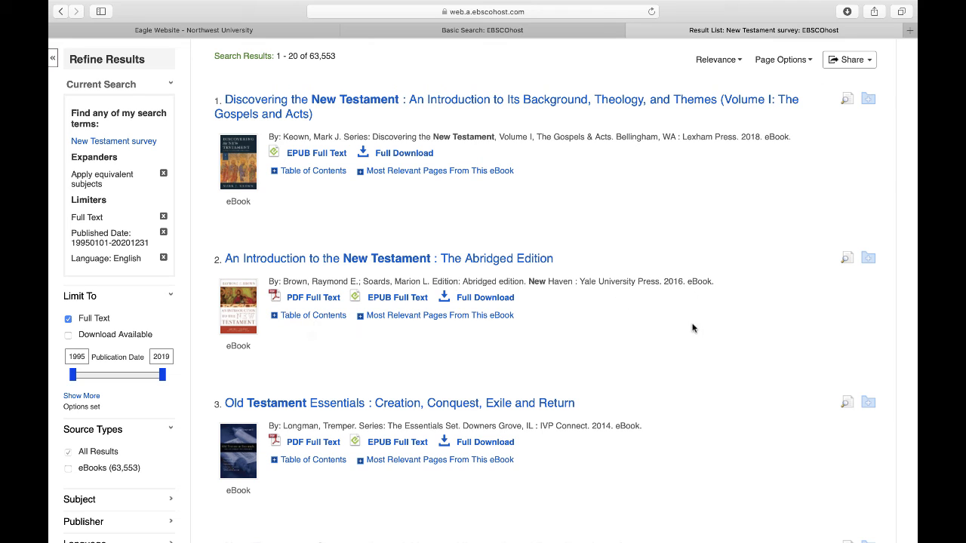
Replace the search term with the suggested phrase "galatians commentary" and run the search in the eBook Academic Collection
scroll(312, 323, "up", 1)
scroll(483, 302, "up", 5)
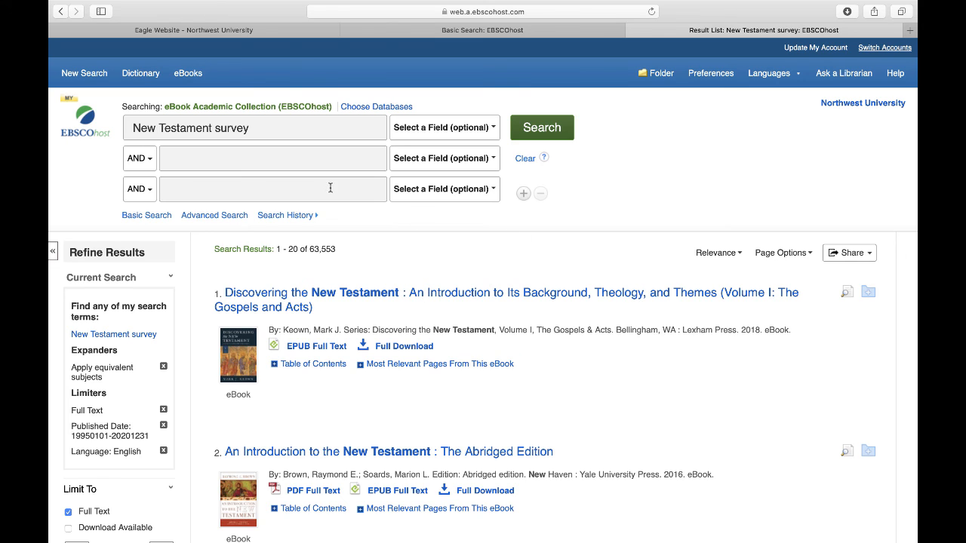
left_click(262, 125)
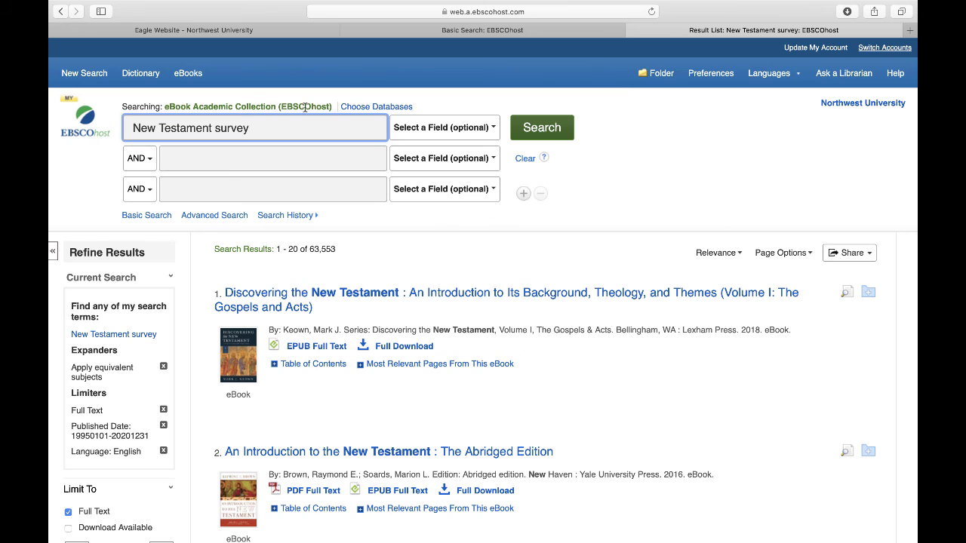
triple_click(261, 129)
mouse_move(50, 132)
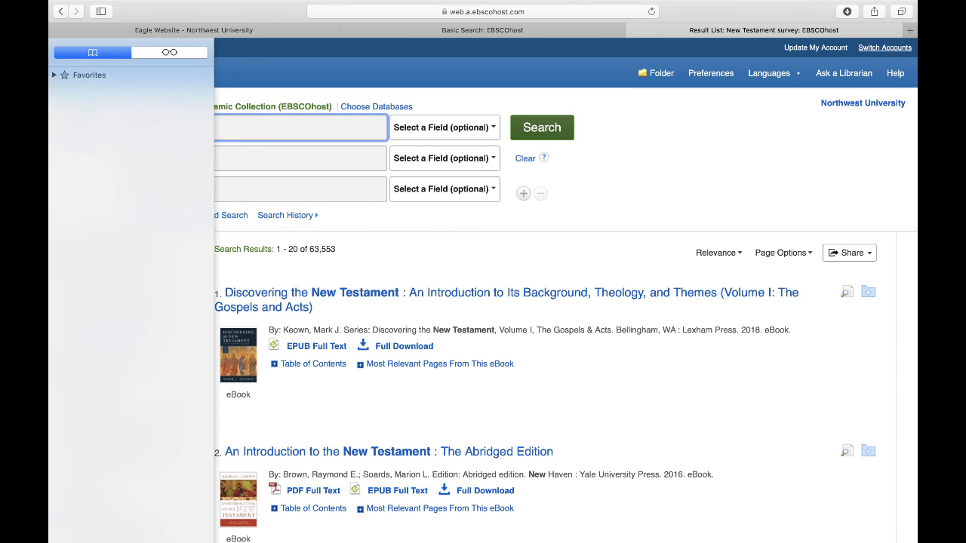
type("Ga")
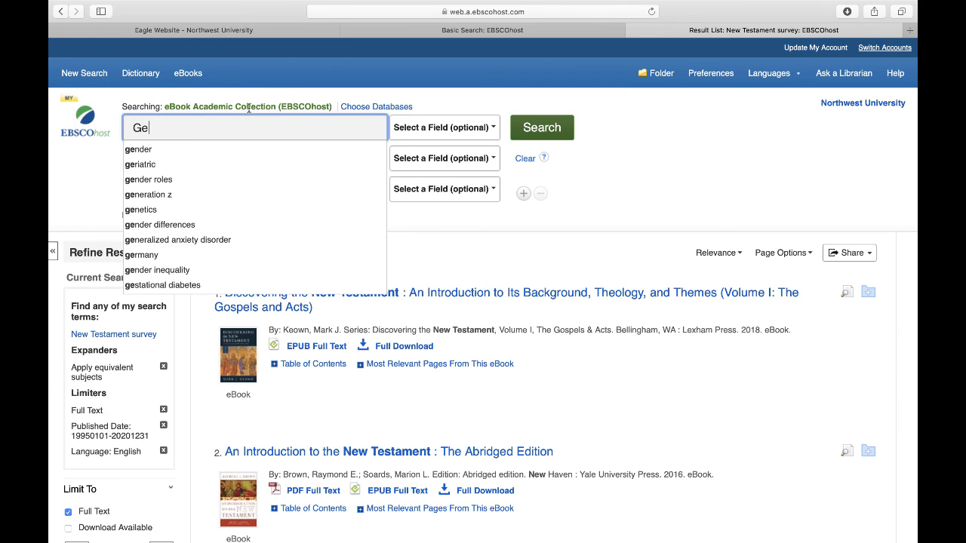
type("latians")
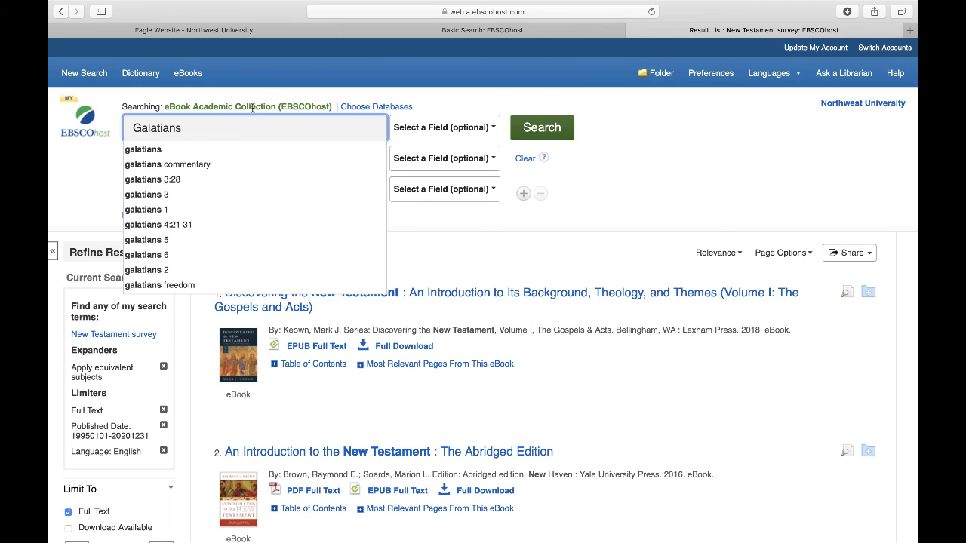
left_click(211, 164)
left_click(535, 128)
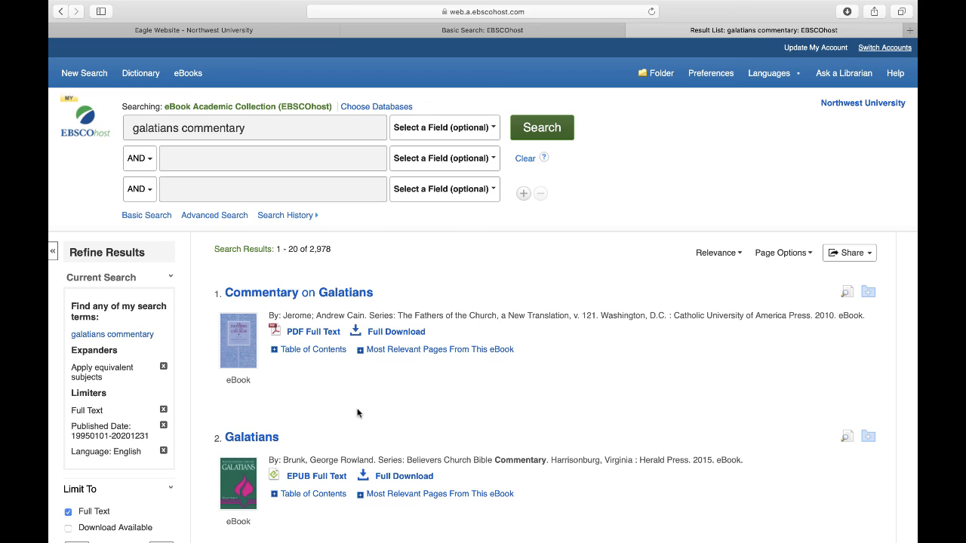
Look through the first several Galatians commentaries in the results, checking their titles, series and full-text formats, and return to the search form
scroll(357, 412, "down", 2)
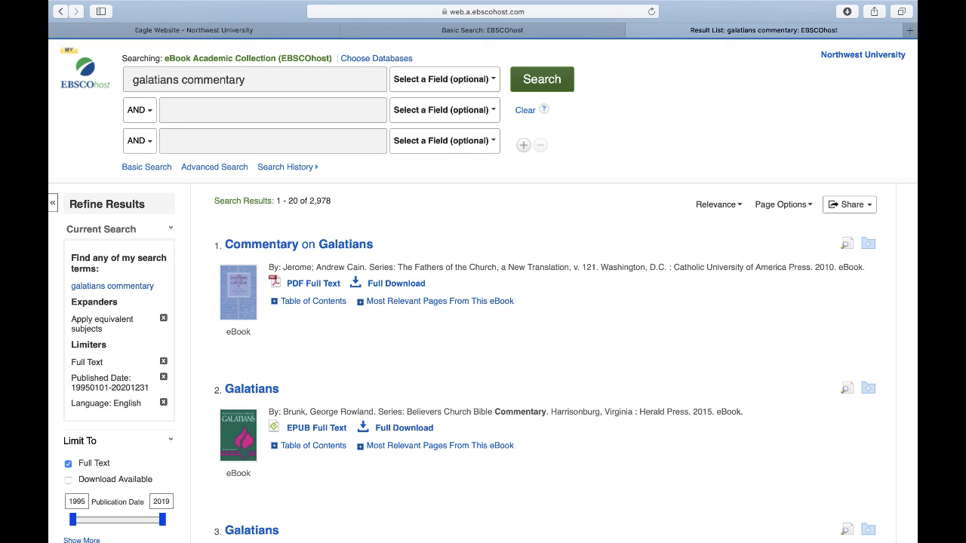
scroll(483, 302, "down", 3)
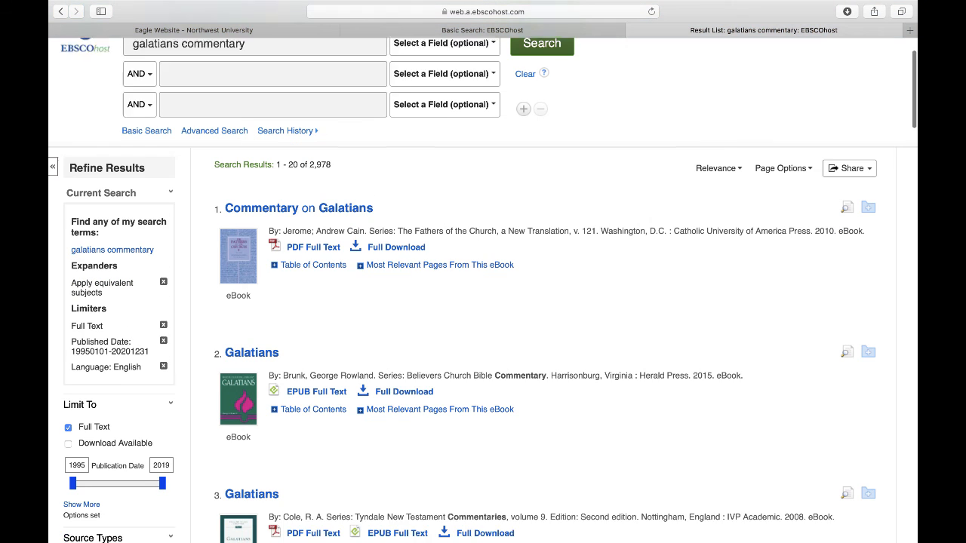
scroll(483, 302, "down", 1)
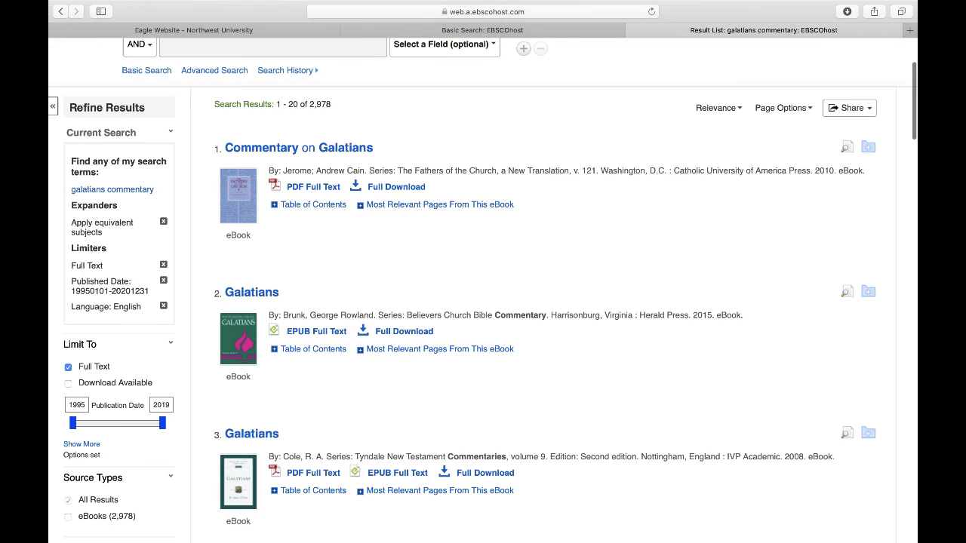
scroll(483, 302, "down", 5)
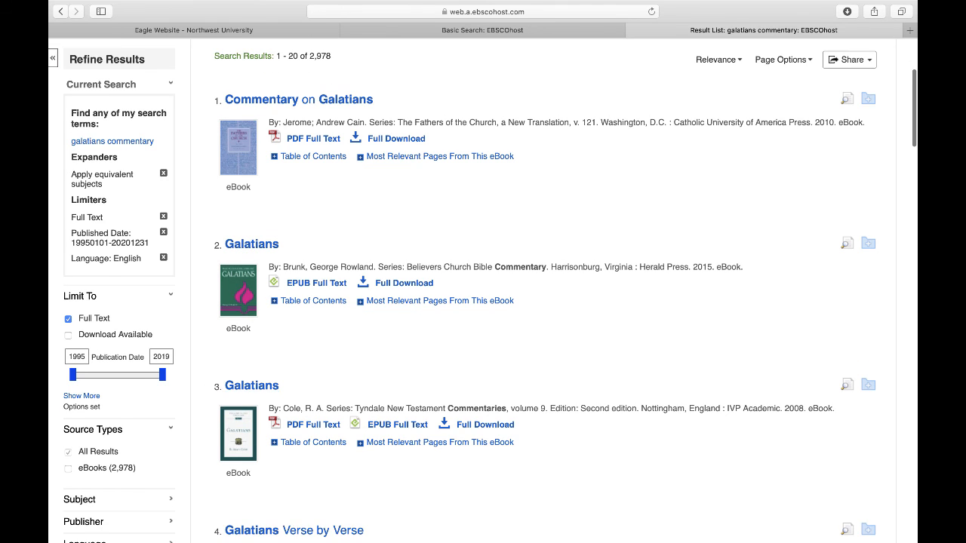
scroll(483, 302, "down", 12)
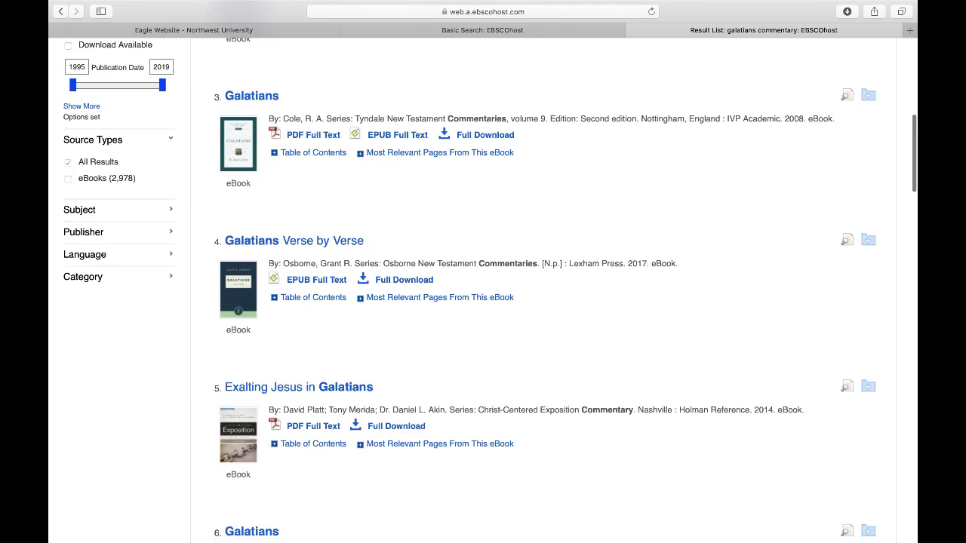
scroll(251, 411, "down", 3)
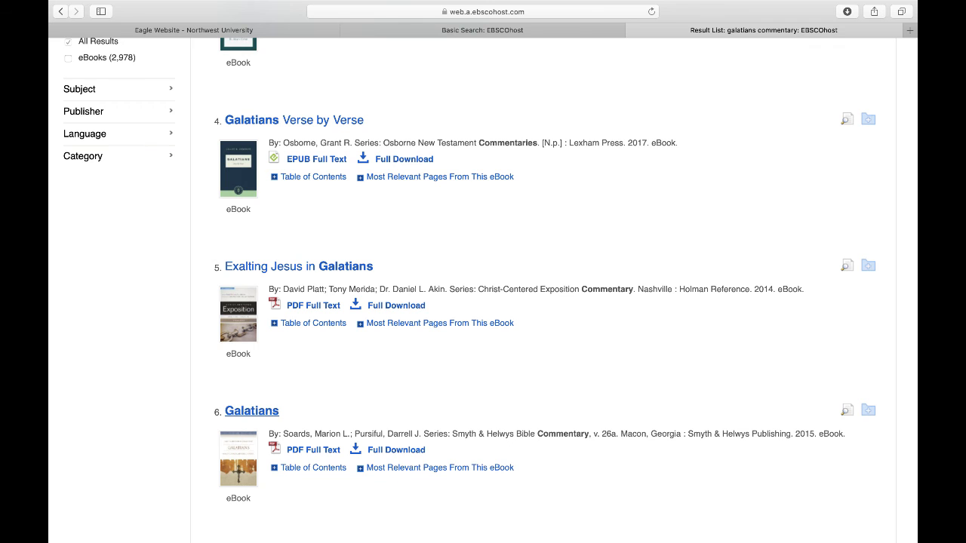
scroll(252, 411, "up", 20)
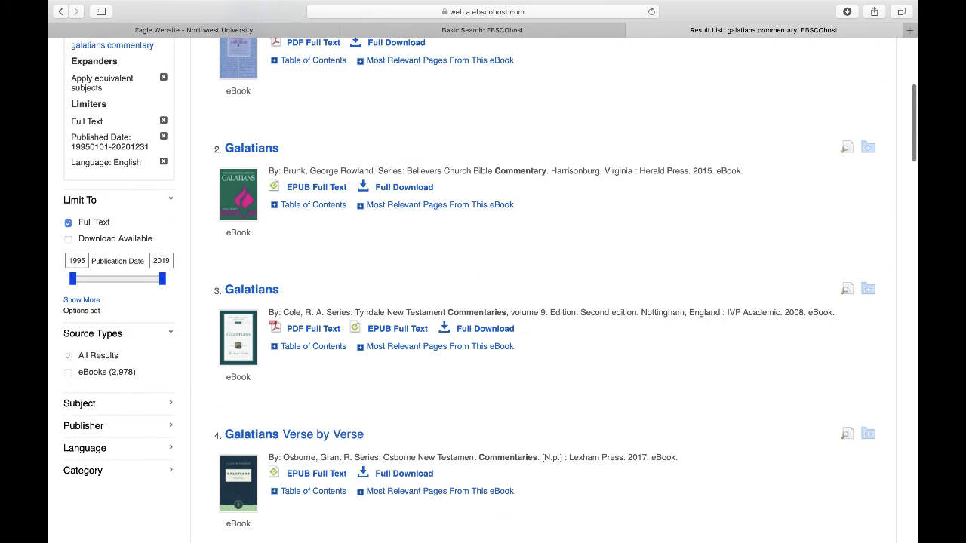
scroll(482, 302, "up", 6)
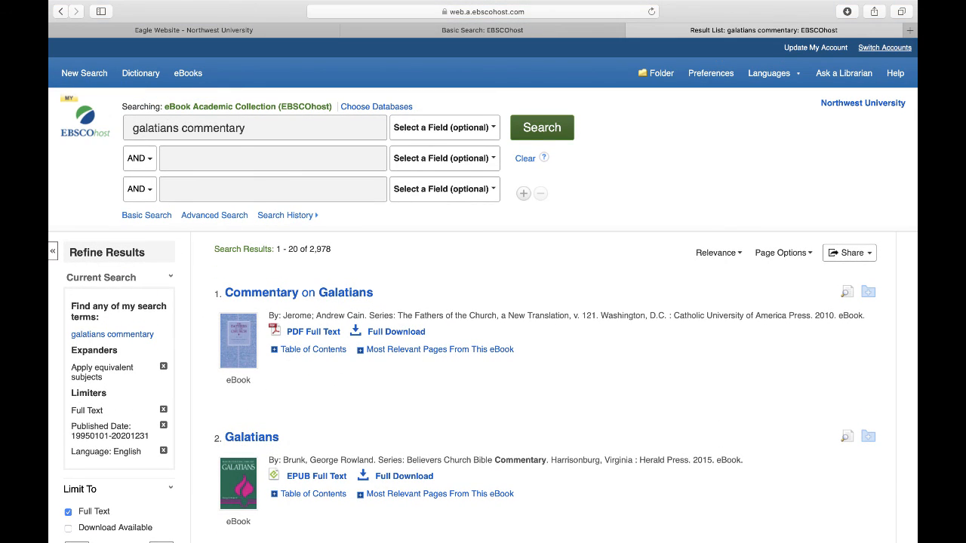